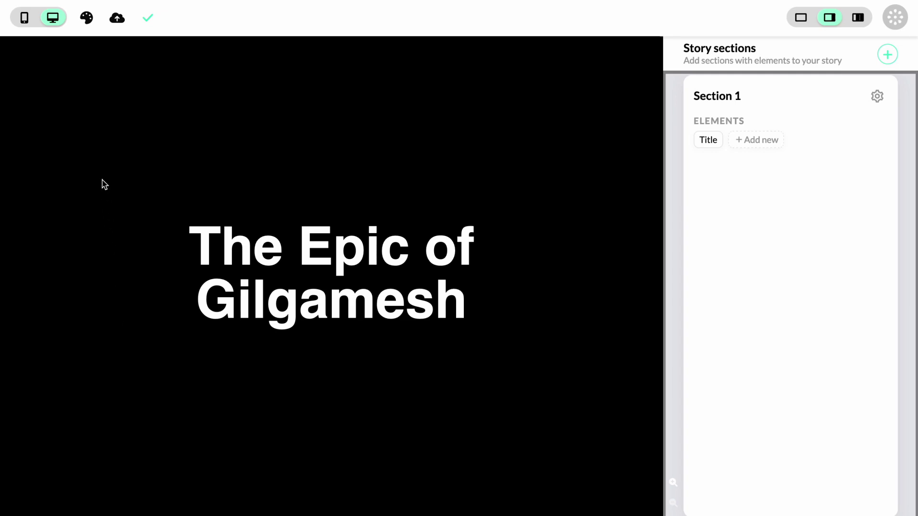
- Glance at the global style settings, then add Section 2 below the title section
click(87, 18)
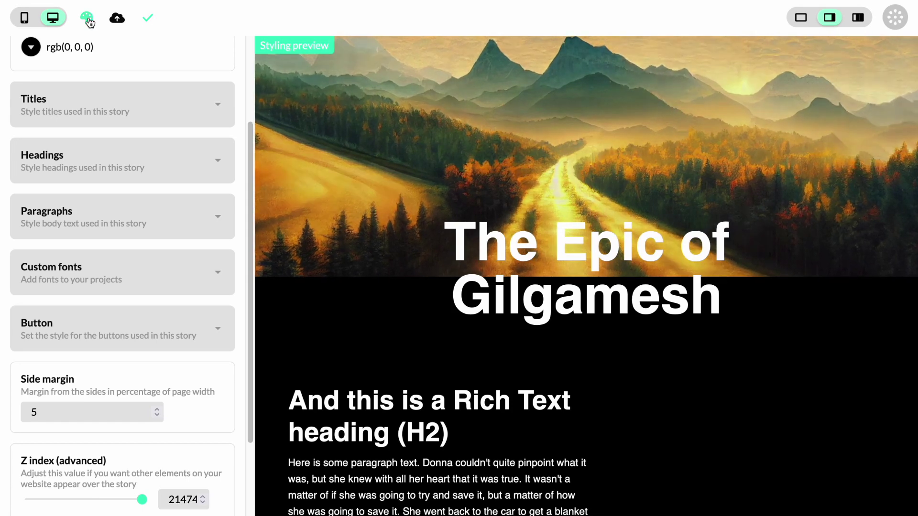
click(86, 20)
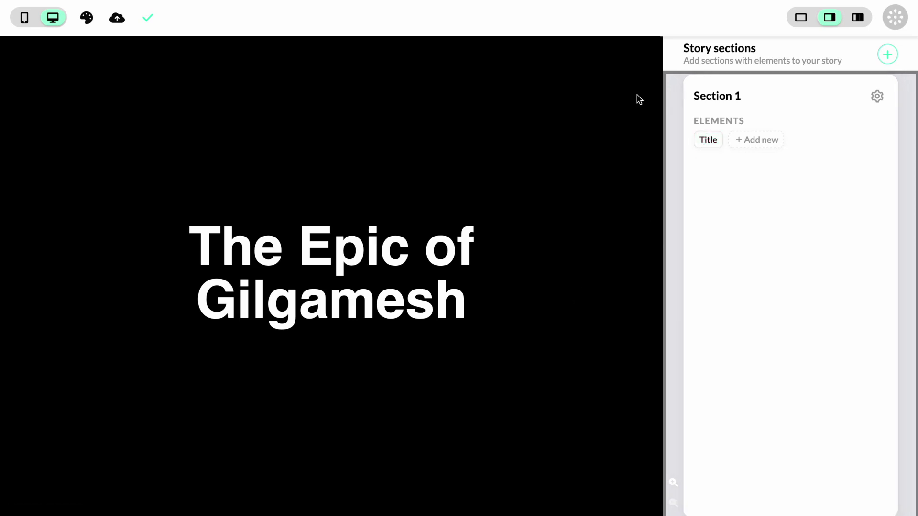
click(888, 55)
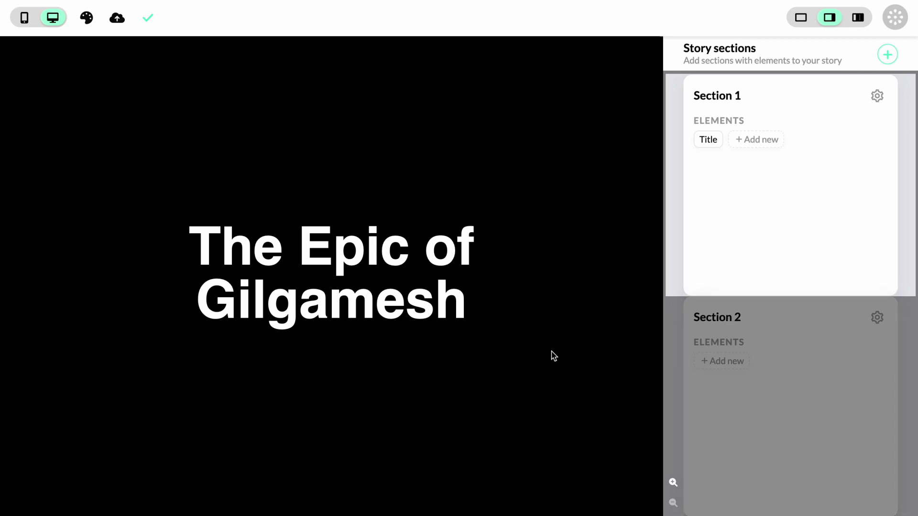
scroll(554, 351, down, 1)
scroll(555, 350, down, 1)
scroll(554, 350, down, 2)
scroll(557, 351, down, 2)
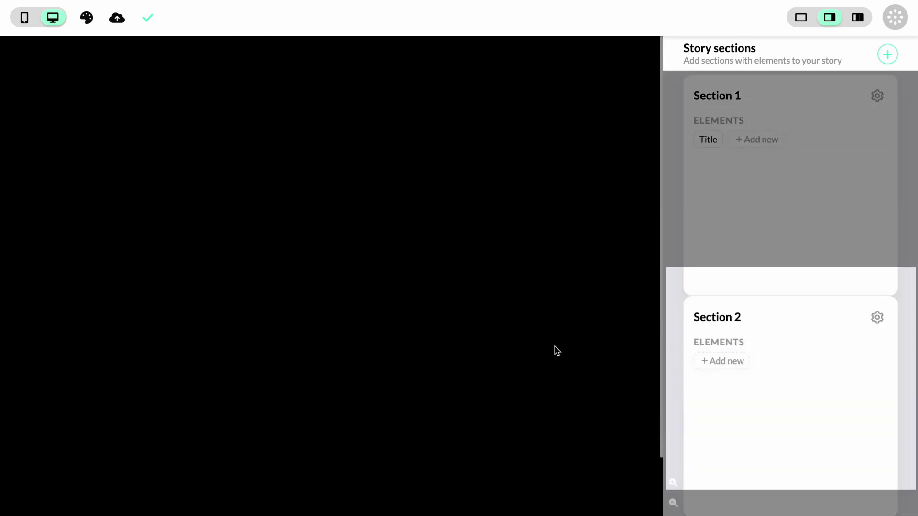
scroll(555, 350, up, 1)
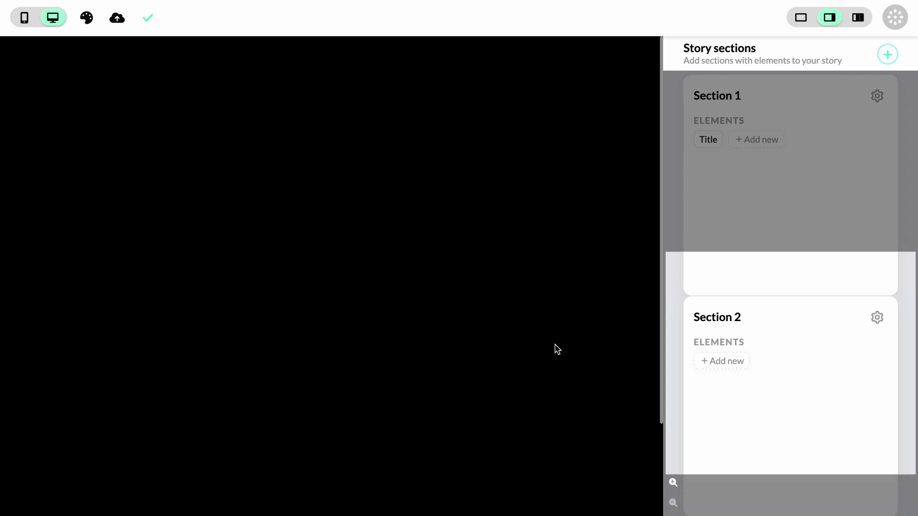
scroll(555, 349, up, 2)
scroll(555, 350, up, 1)
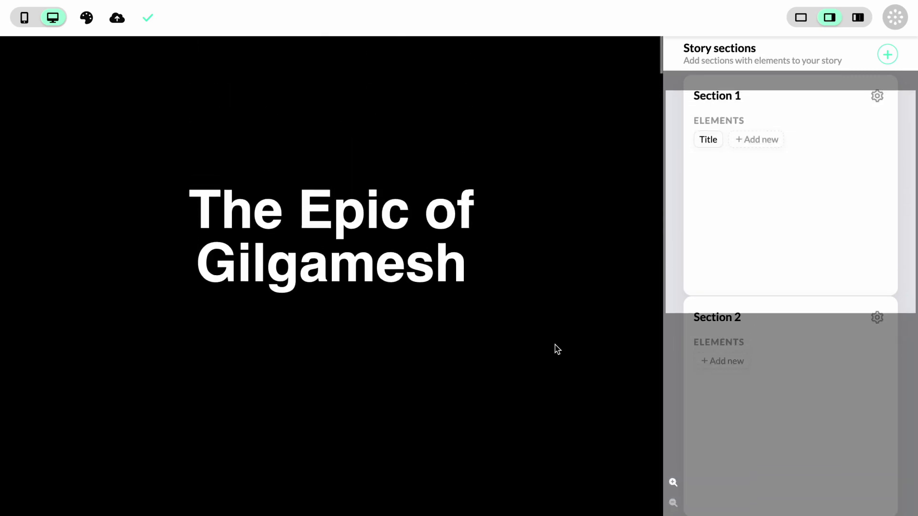
scroll(570, 375, down, 2)
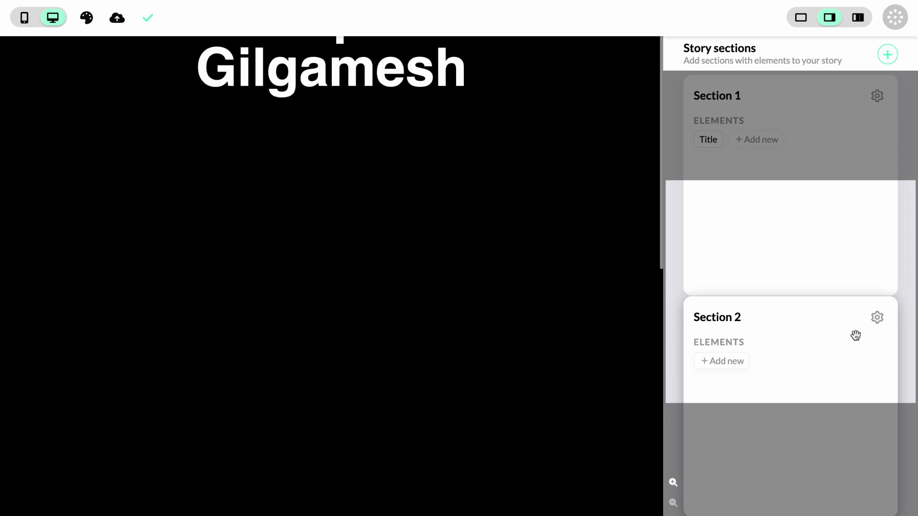
- Insert a Quote card in Section 2 ('The journey of a thousand miles…', Lao Tzu), then return to the sections list
click(876, 319)
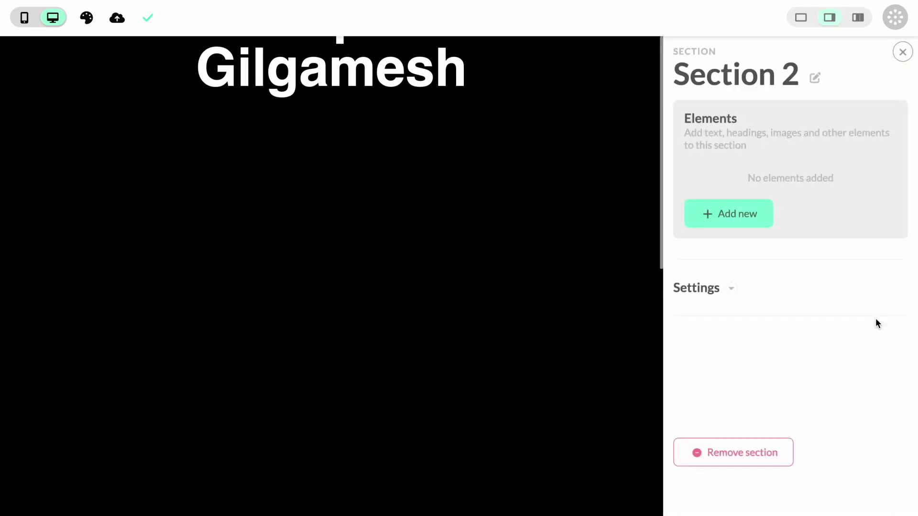
click(744, 221)
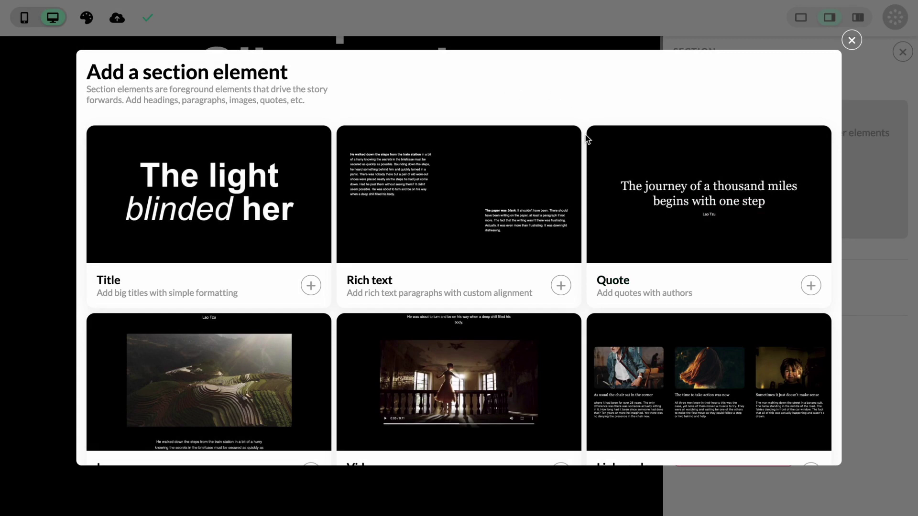
scroll(586, 138, down, 1)
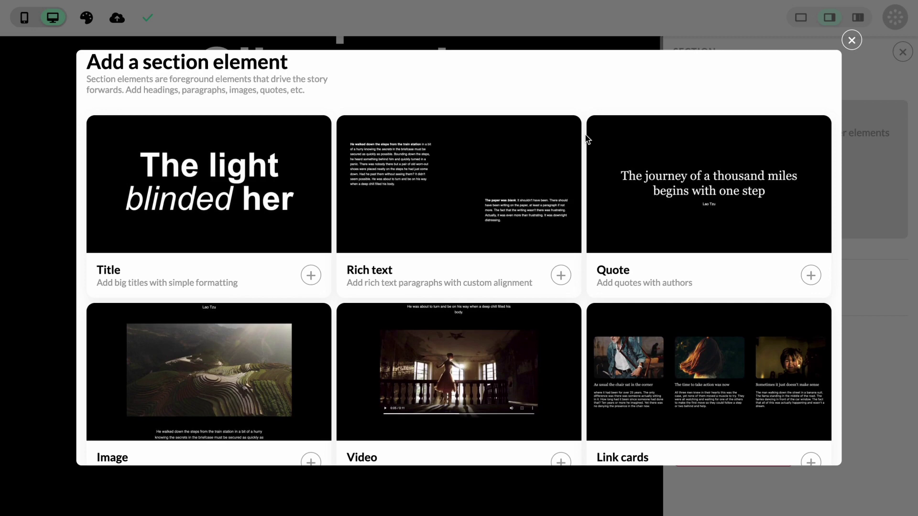
scroll(586, 138, down, 1)
scroll(586, 138, down, 3)
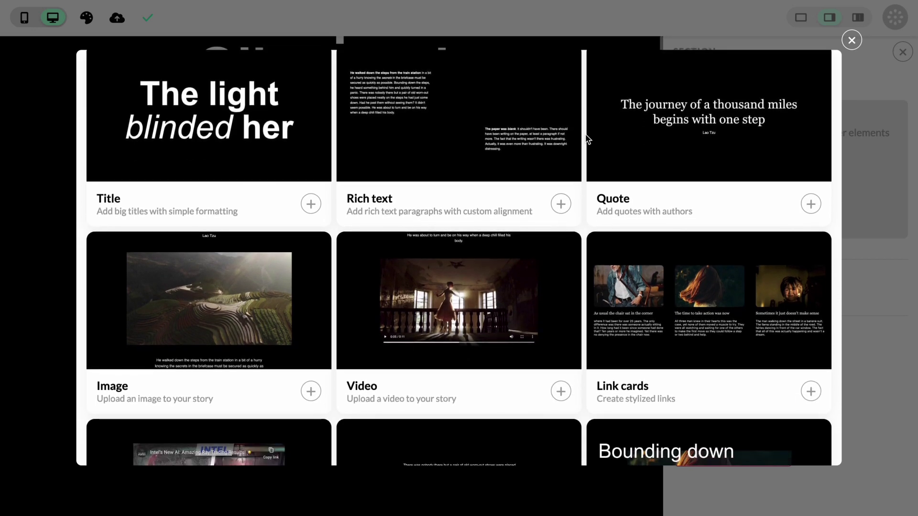
scroll(585, 138, down, 2)
scroll(585, 138, down, 2)
scroll(586, 138, up, 1)
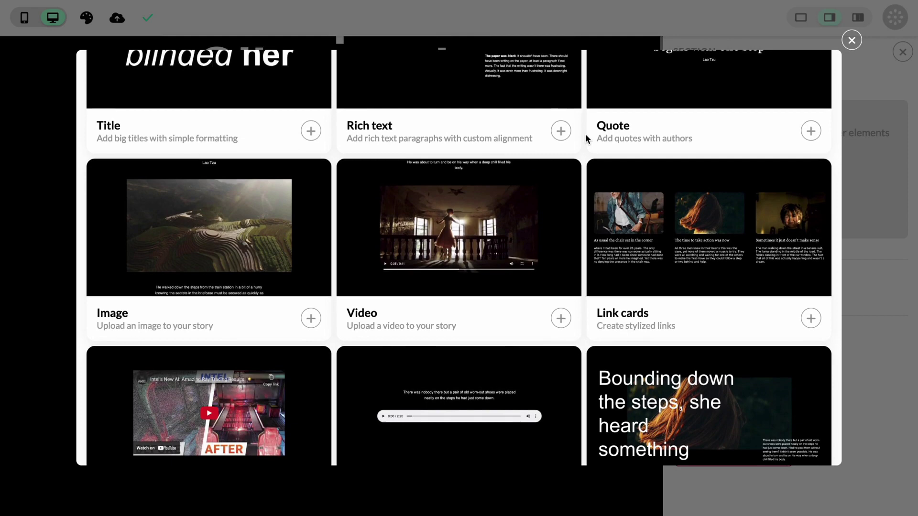
scroll(585, 134, up, 2)
scroll(585, 134, up, 1)
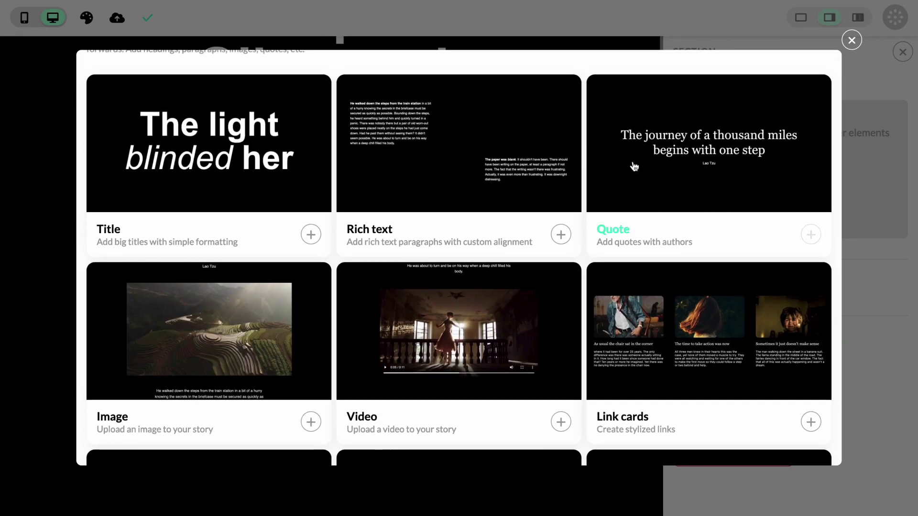
click(705, 175)
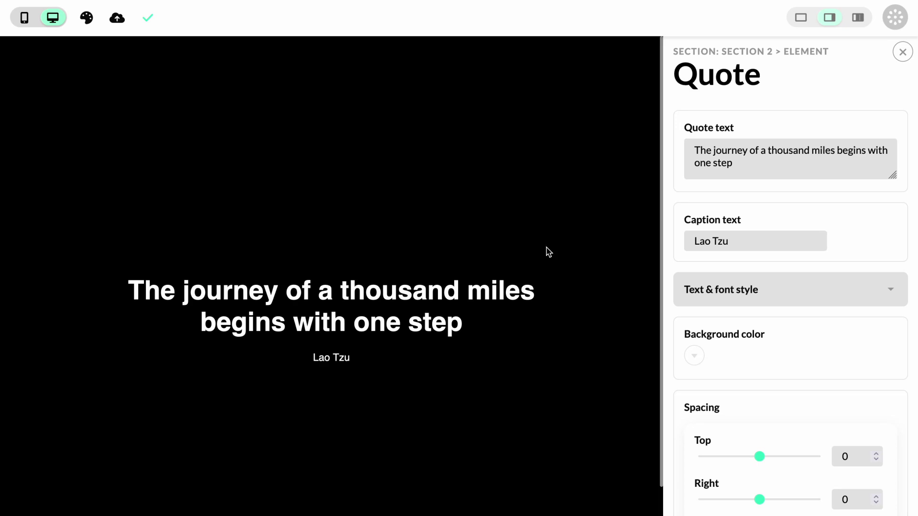
click(899, 59)
click(900, 60)
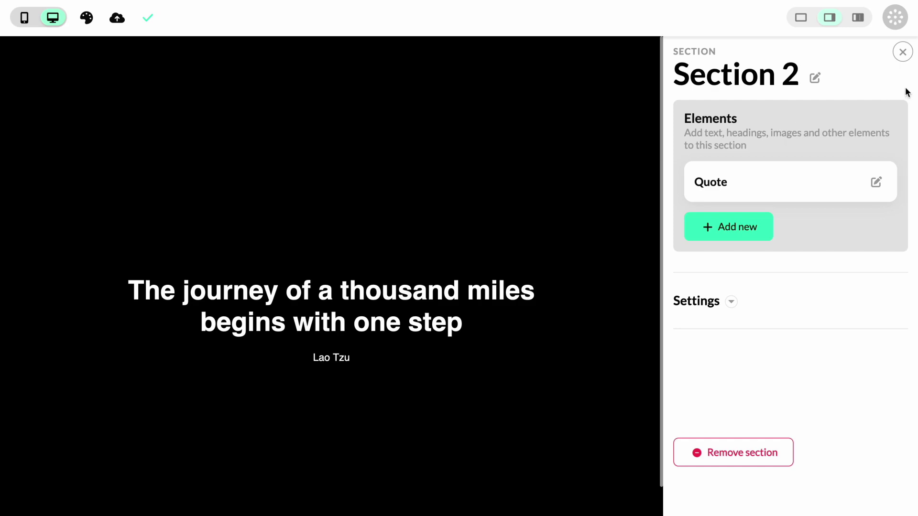
click(903, 60)
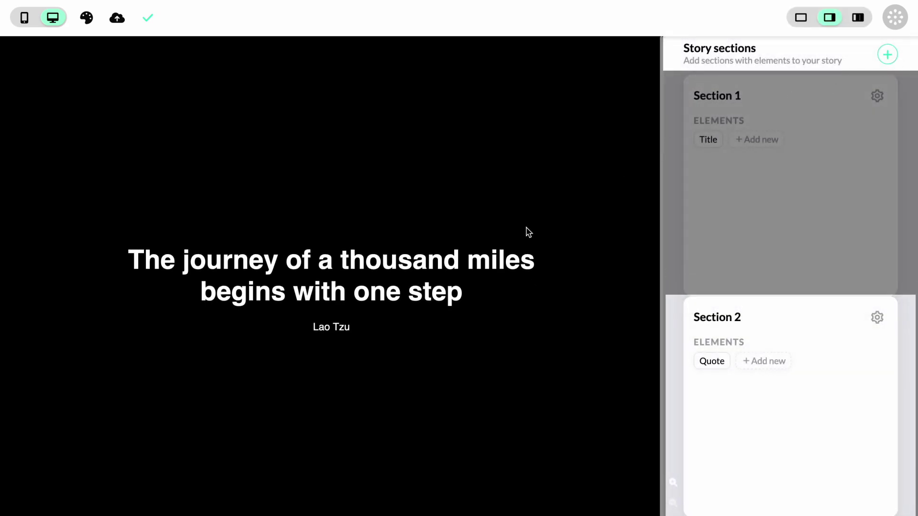
scroll(526, 234, up, 5)
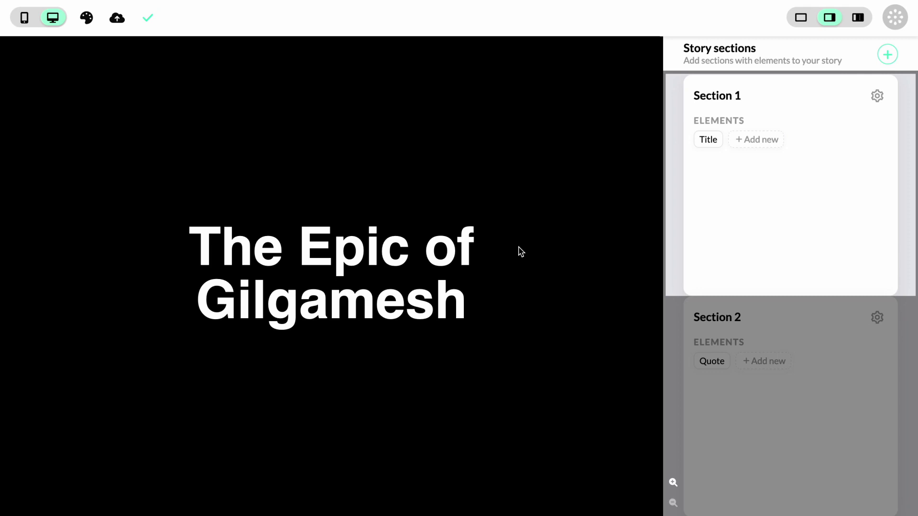
- Hide the sections list and preview the story in mobile, then desktop layout
click(801, 22)
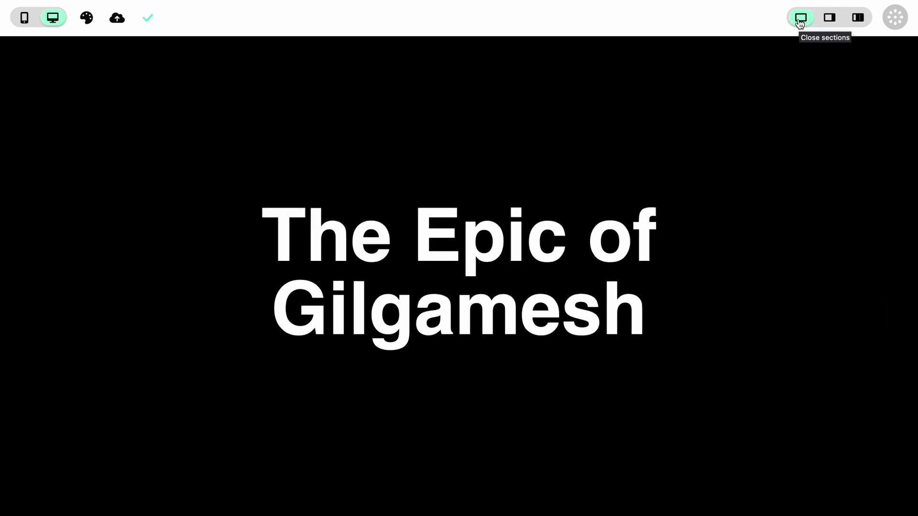
scroll(757, 255, down, 1)
scroll(759, 255, down, 4)
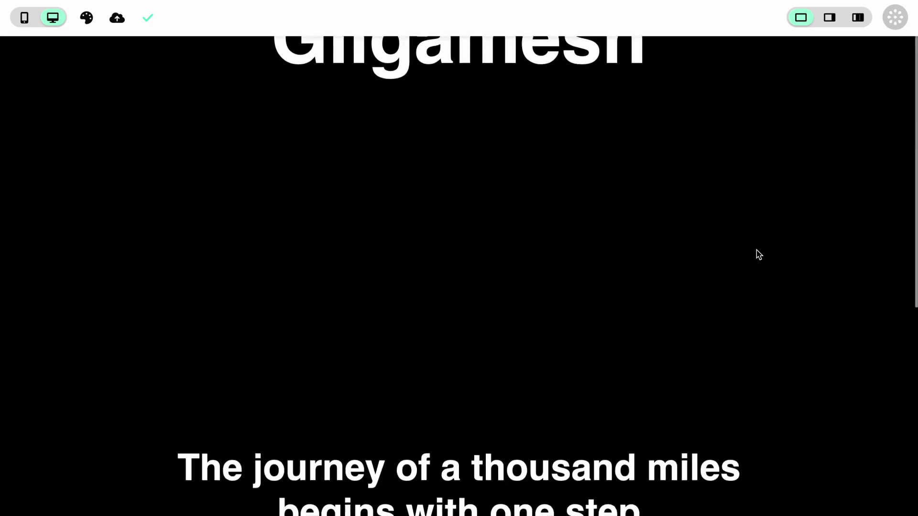
scroll(759, 254, down, 3)
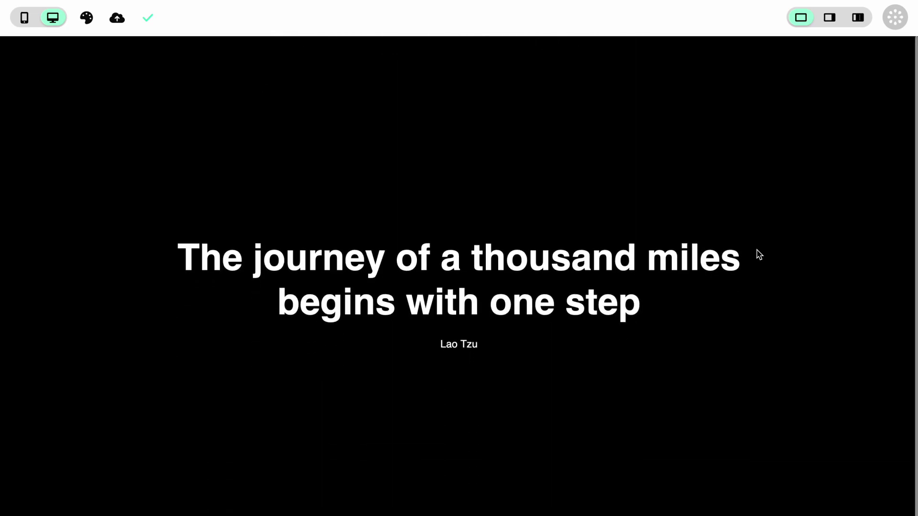
scroll(759, 255, up, 2)
scroll(759, 255, up, 4)
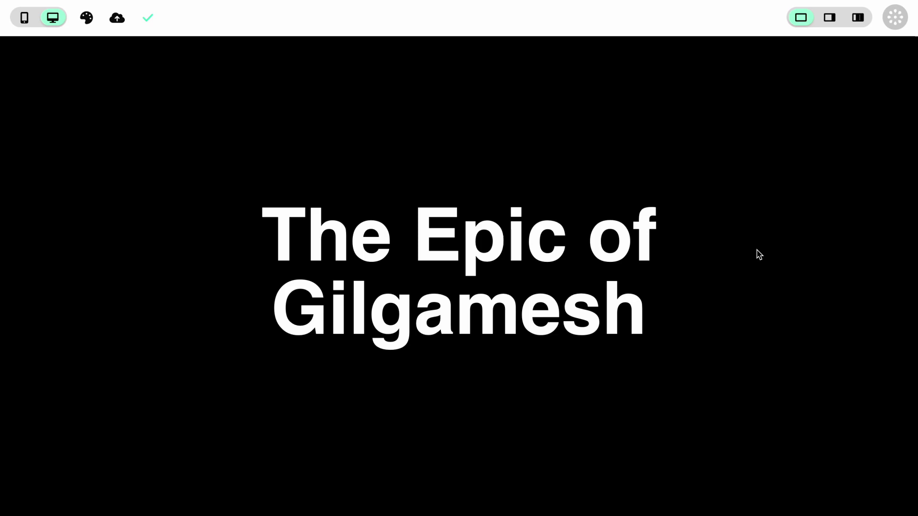
click(24, 19)
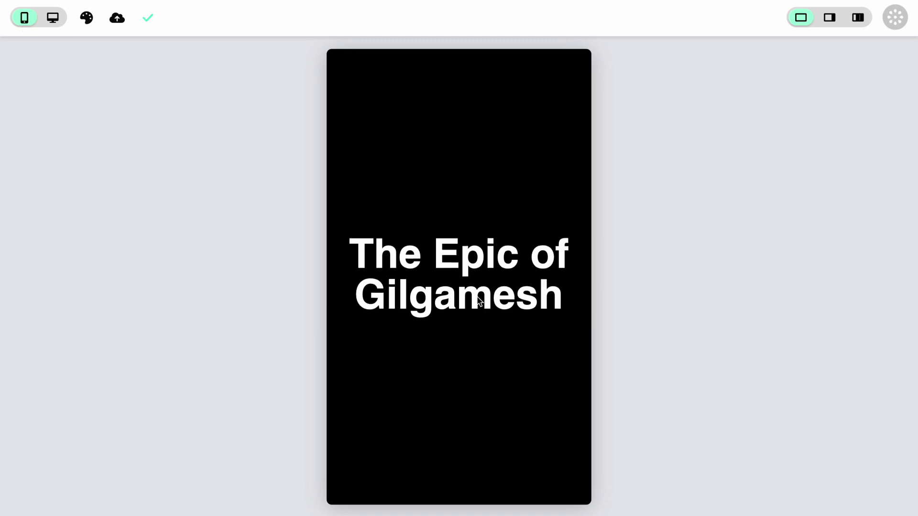
scroll(475, 301, down, 3)
scroll(476, 301, down, 3)
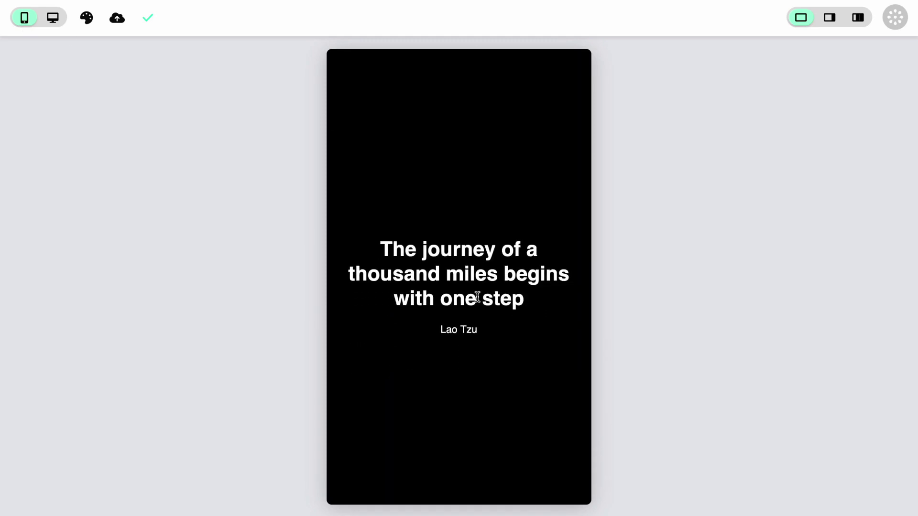
scroll(477, 299, up, 5)
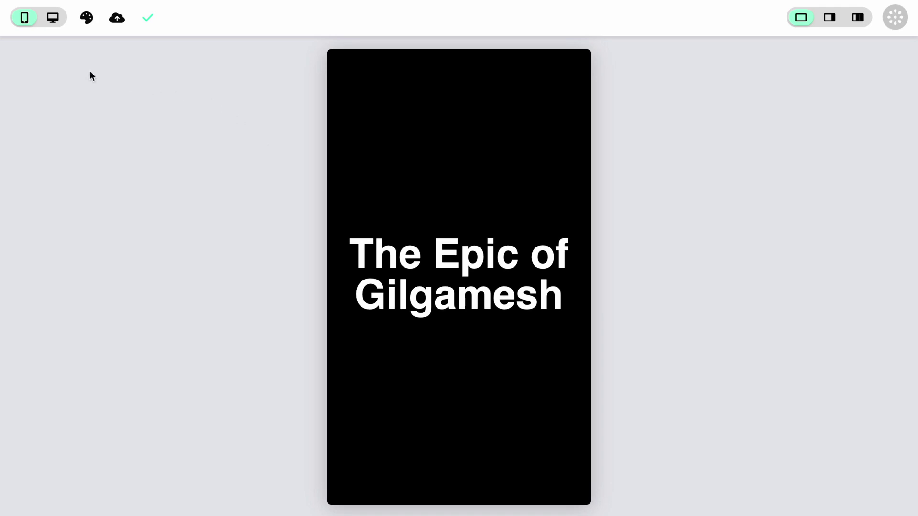
click(53, 19)
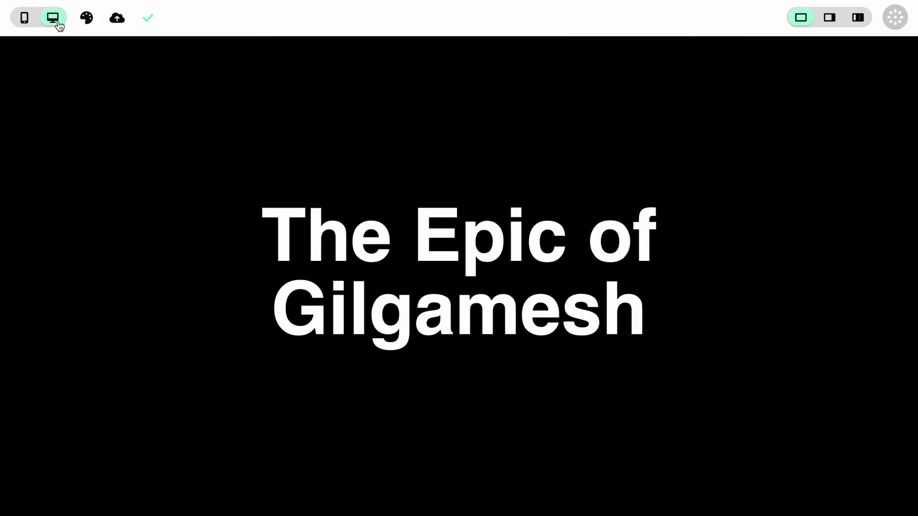
- Reopen the Story sections list with the Background elements column beside it
click(827, 19)
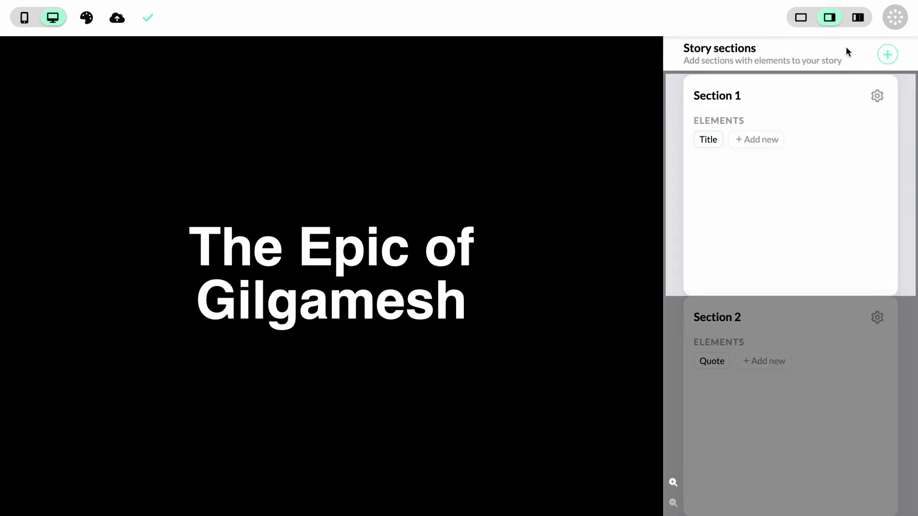
click(857, 19)
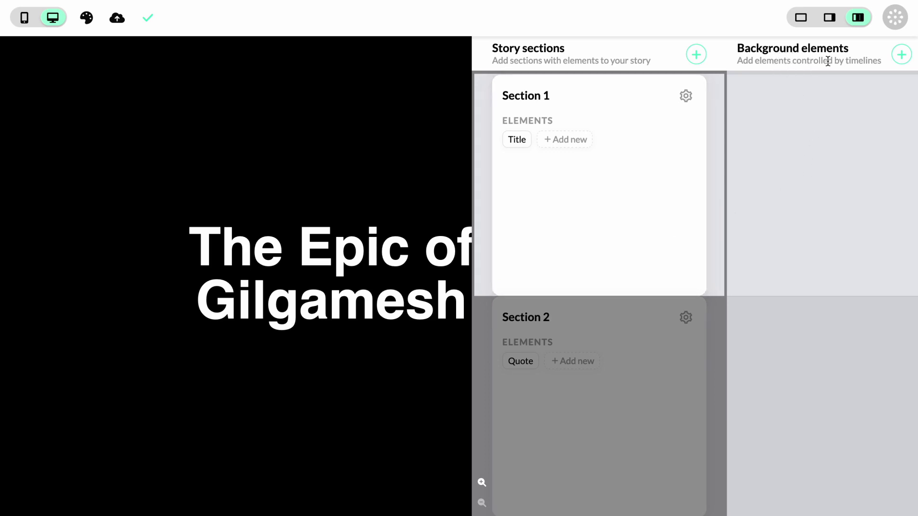
- Add an Image background element and upload the flood painting as its picture
click(900, 59)
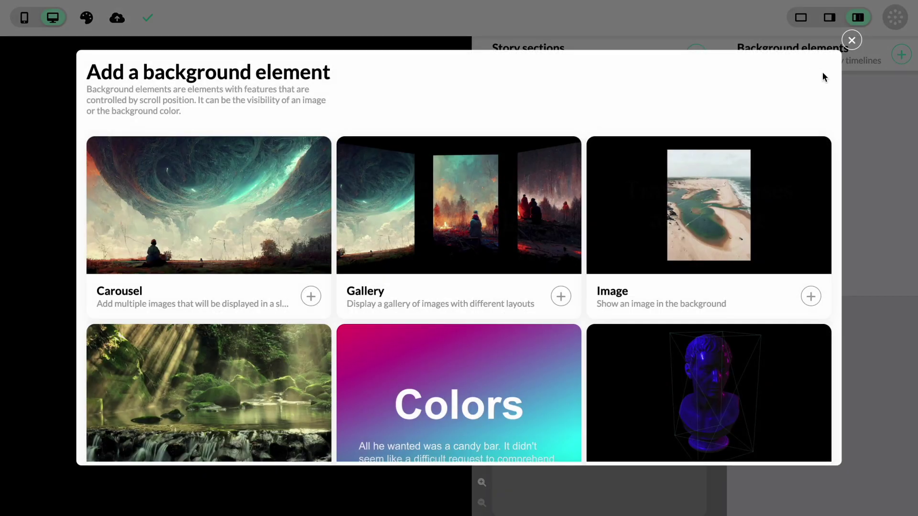
scroll(828, 78, down, 1)
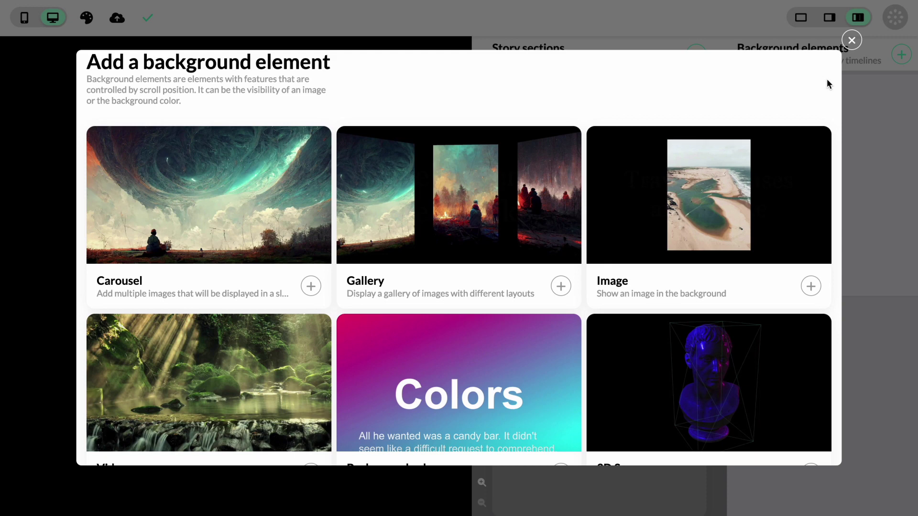
scroll(827, 82, down, 2)
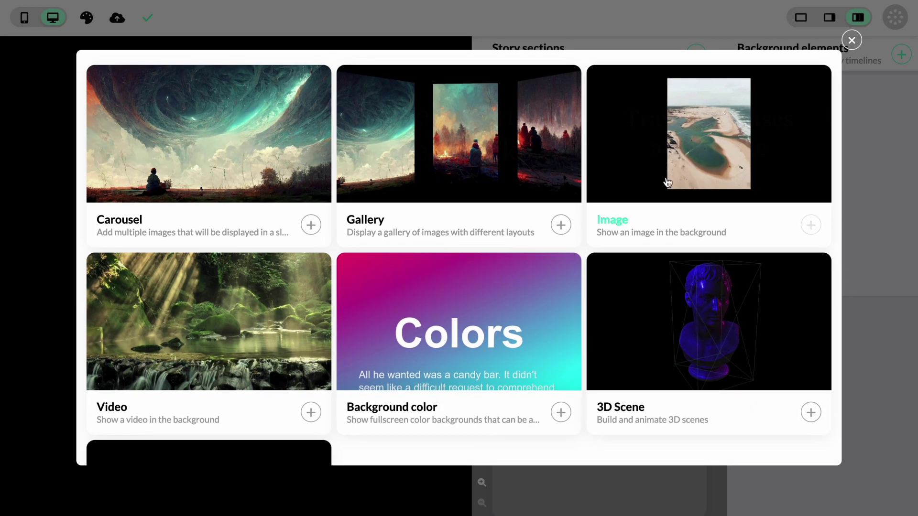
click(678, 163)
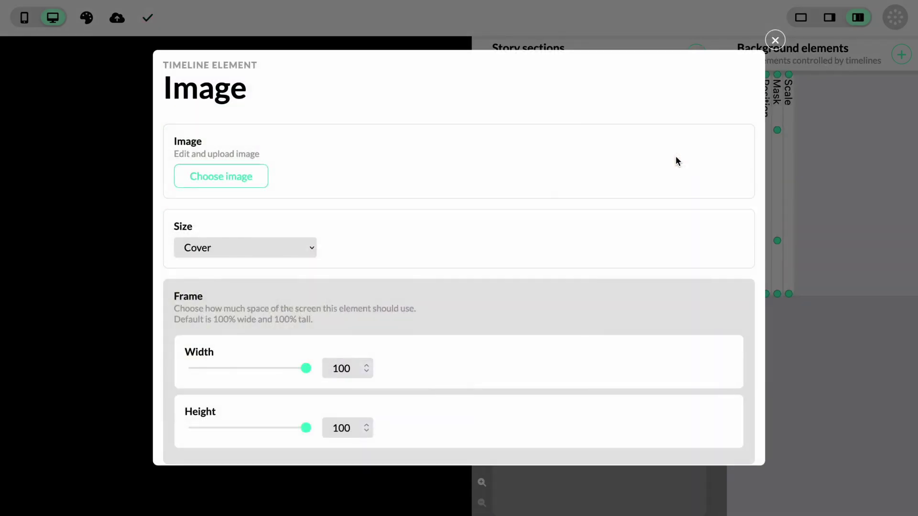
click(239, 180)
double_click(241, 123)
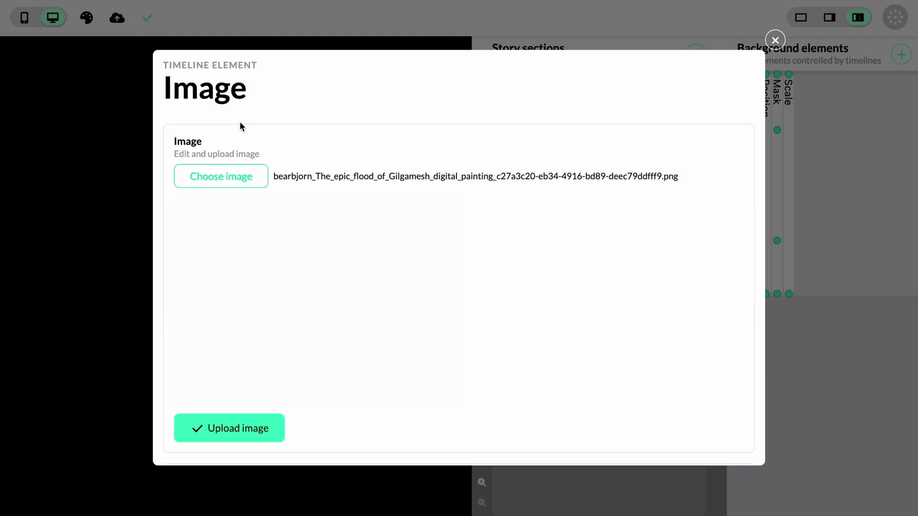
scroll(244, 301, down, 1)
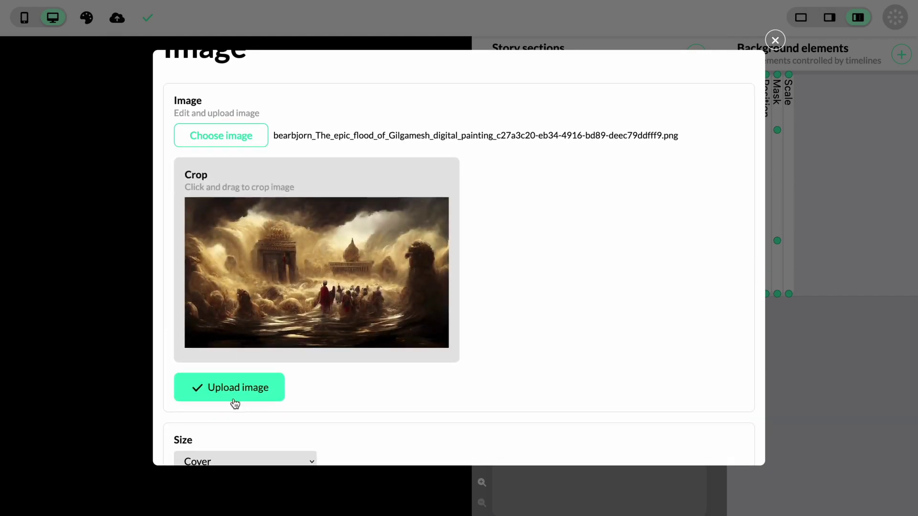
click(231, 393)
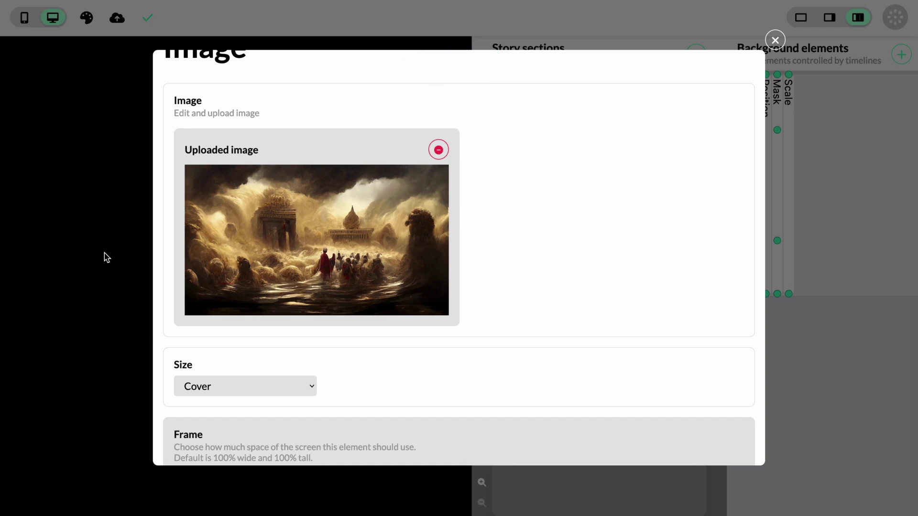
scroll(247, 257, up, 1)
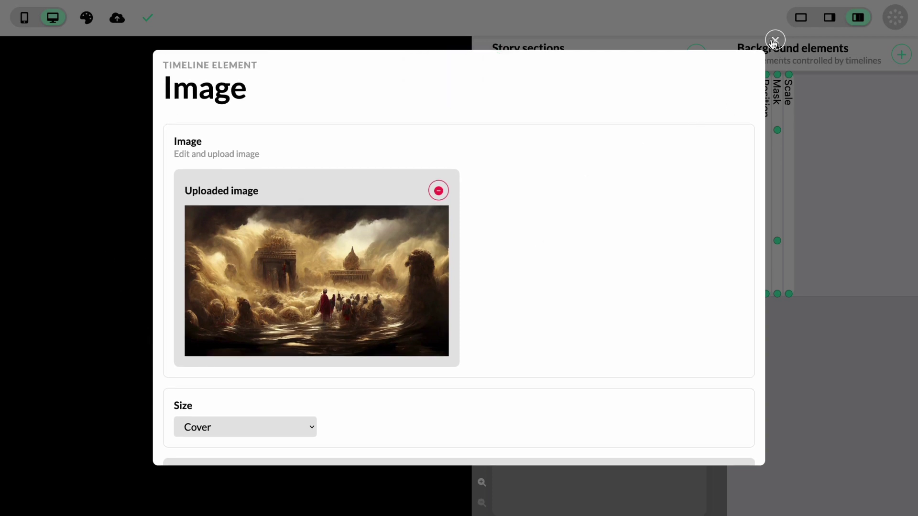
click(775, 42)
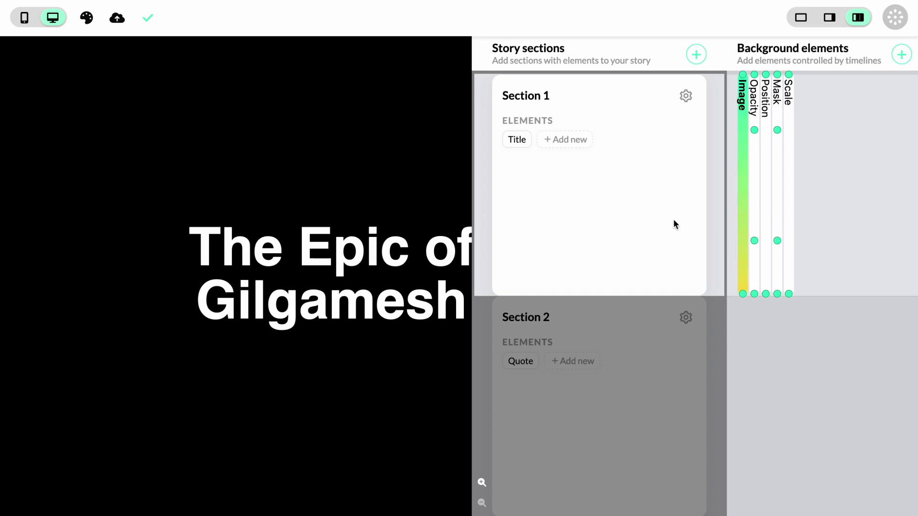
scroll(308, 283, down, 5)
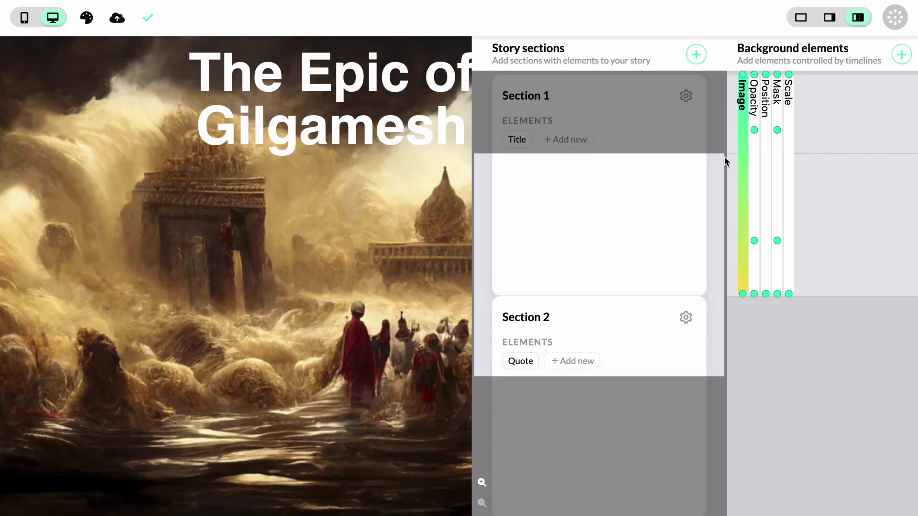
scroll(725, 156, up, 2)
scroll(727, 136, up, 1)
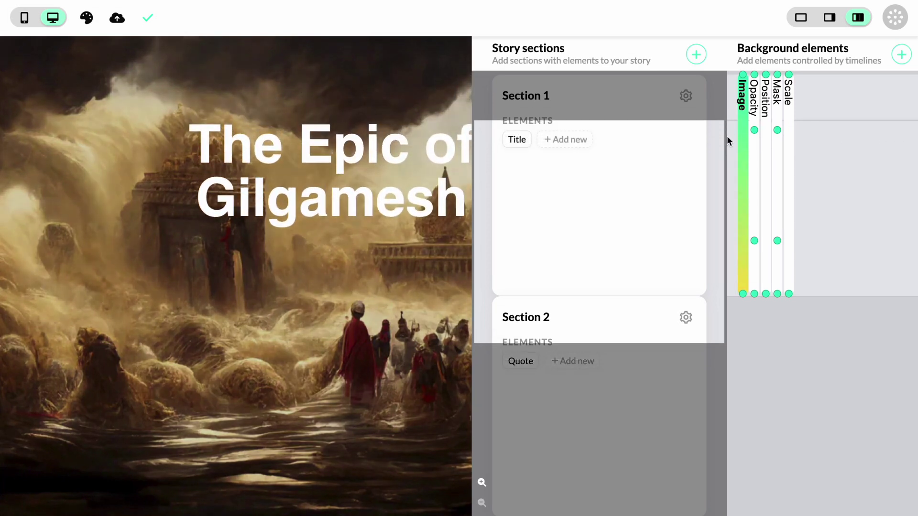
scroll(729, 128, down, 1)
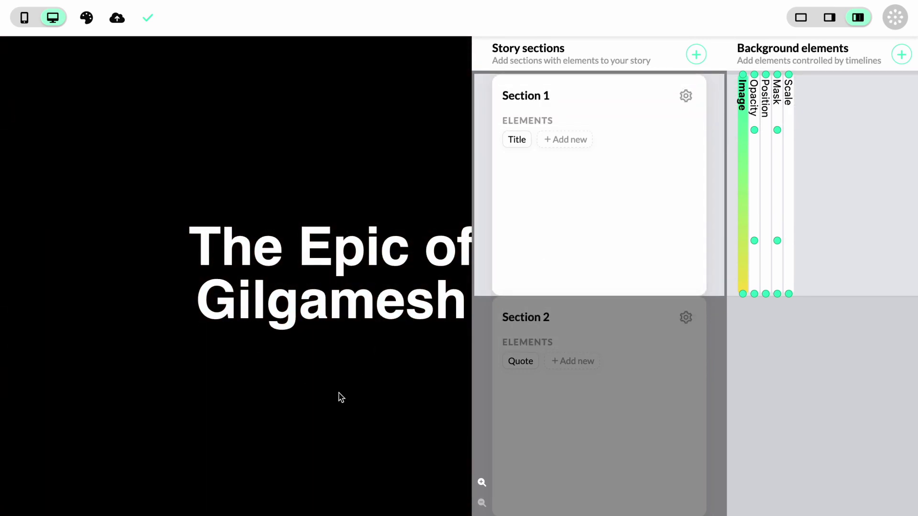
- Set the first Opacity keyframe to 0 and add a keyframe at opacity 1 within Section 1
click(755, 77)
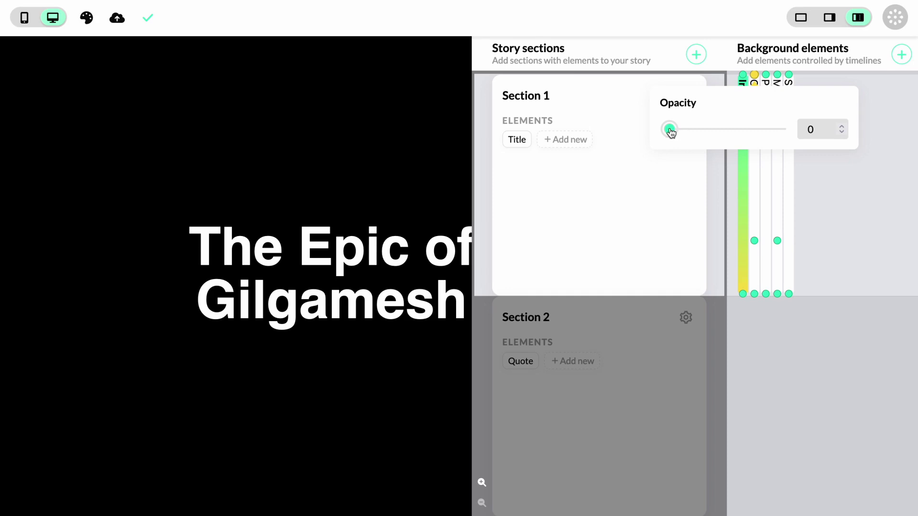
mouse_move(670, 131)
mouse_down()
mouse_move(780, 129)
mouse_move(666, 139)
mouse_up()
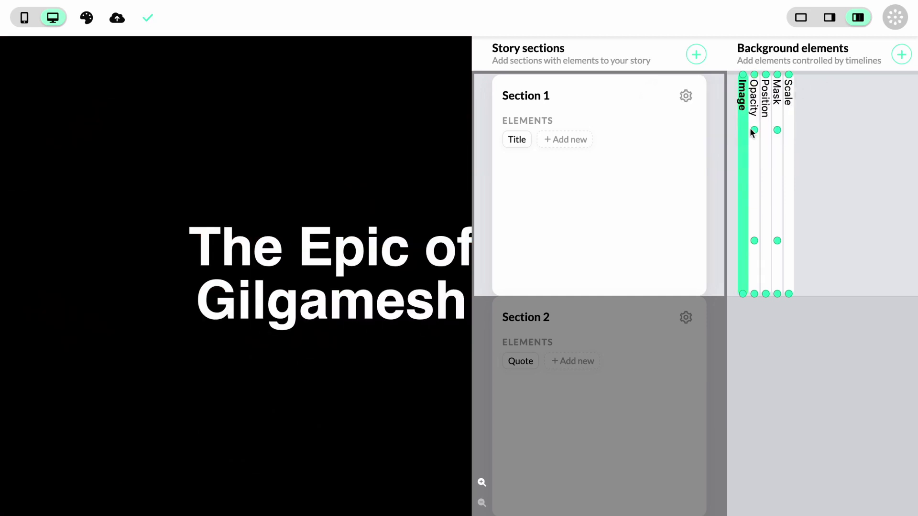
click(754, 130)
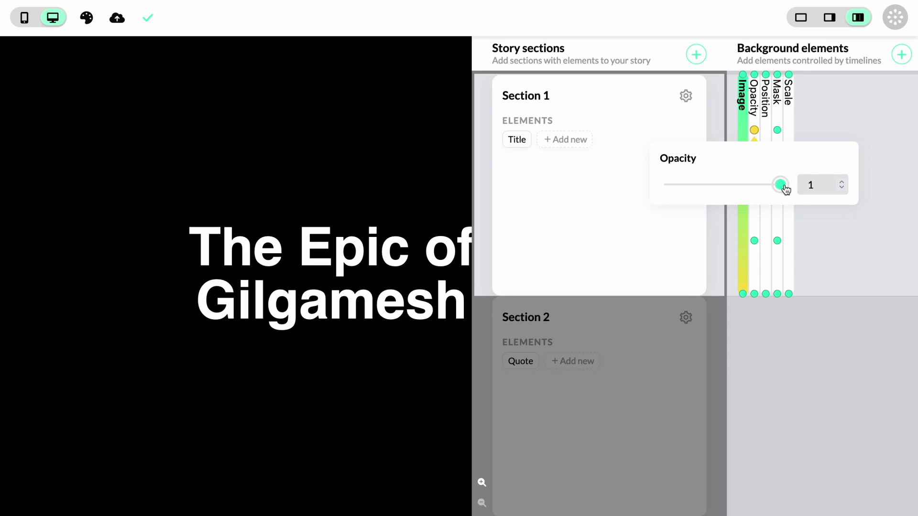
click(880, 108)
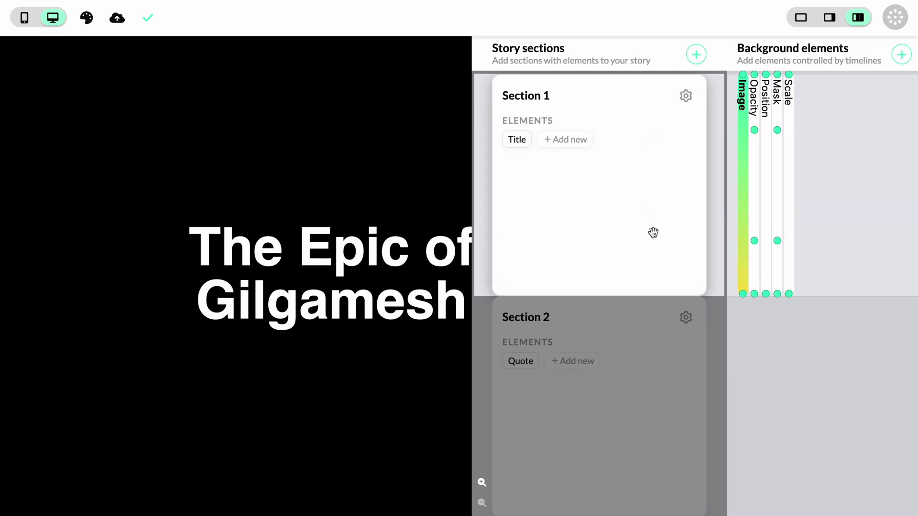
scroll(580, 256, down, 2)
scroll(581, 251, down, 3)
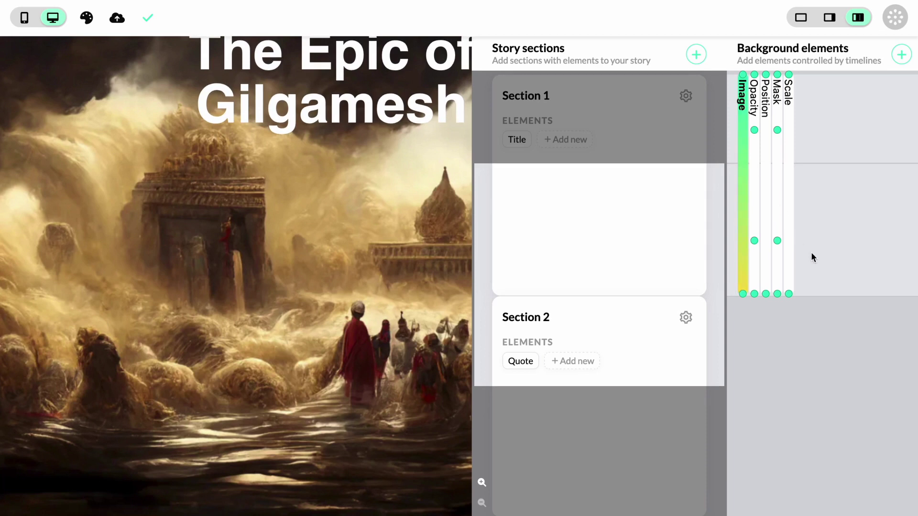
scroll(812, 252, down, 3)
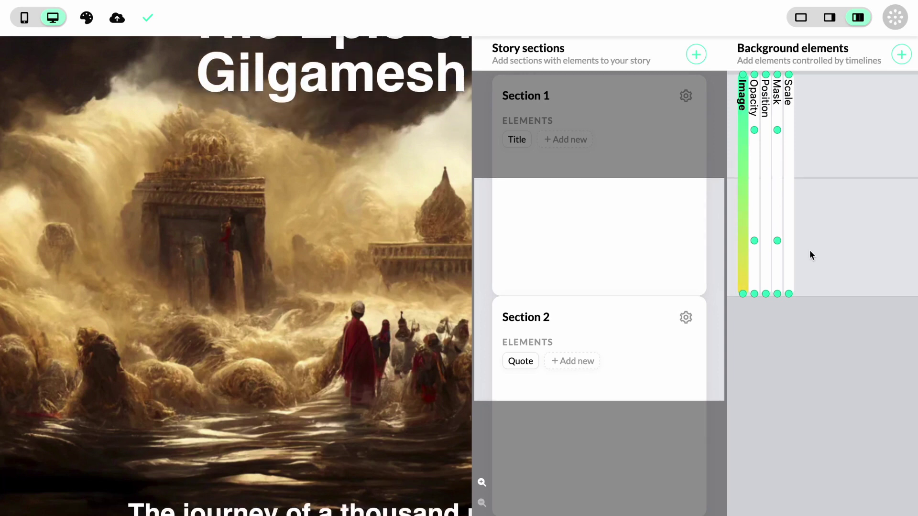
- Check the middle and final Opacity keyframes, leaving the final one at 0
click(754, 242)
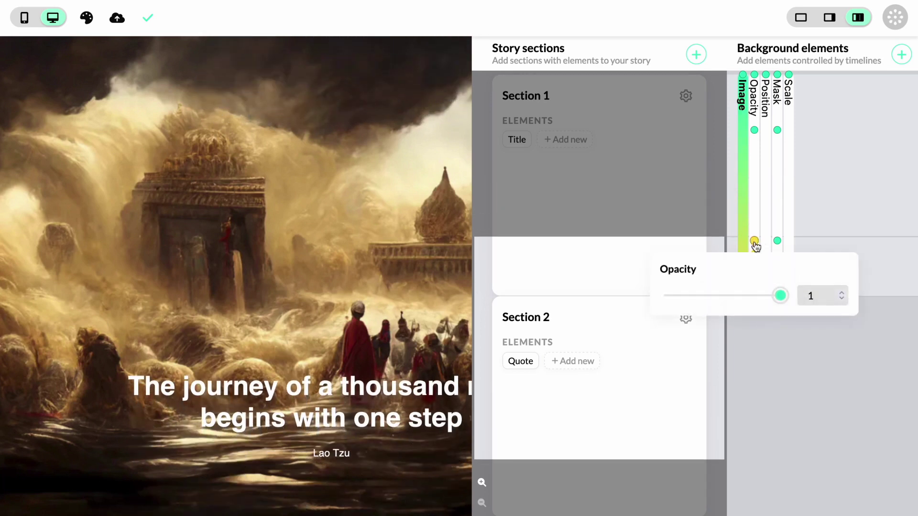
click(845, 207)
click(754, 295)
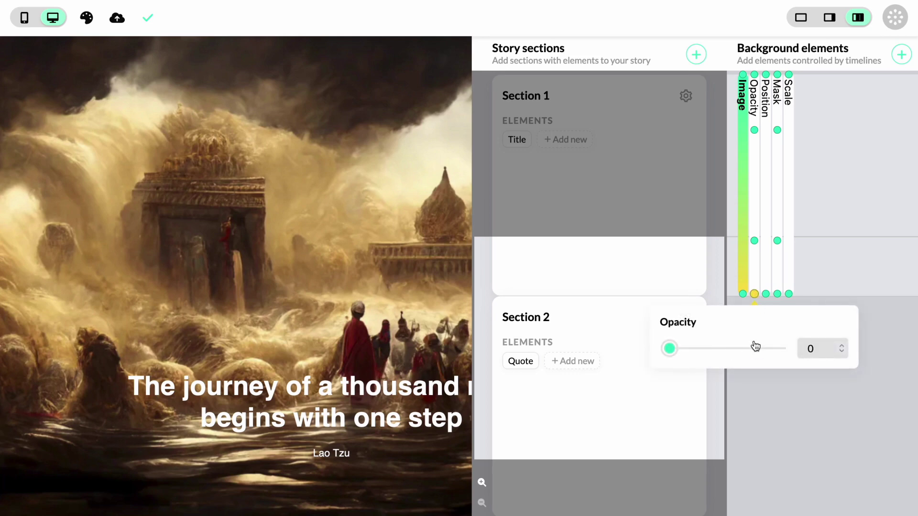
click(884, 224)
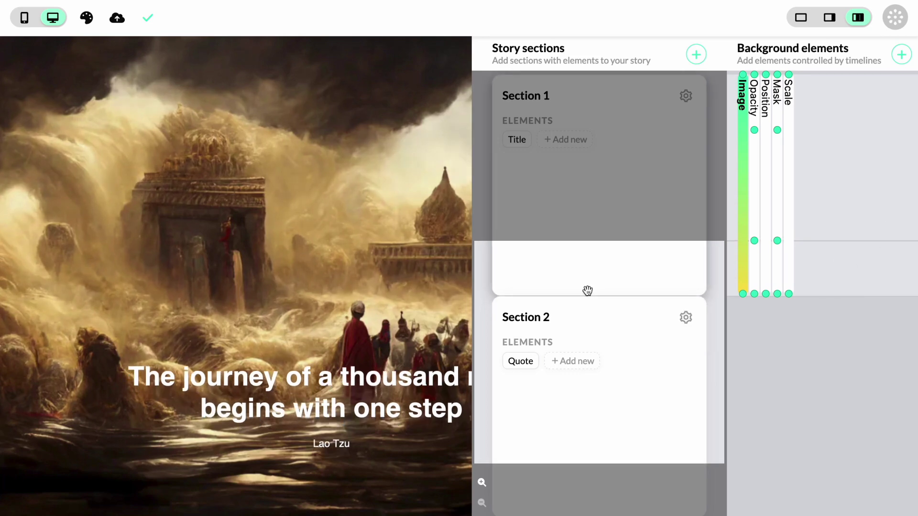
scroll(586, 291, down, 2)
scroll(588, 288, down, 3)
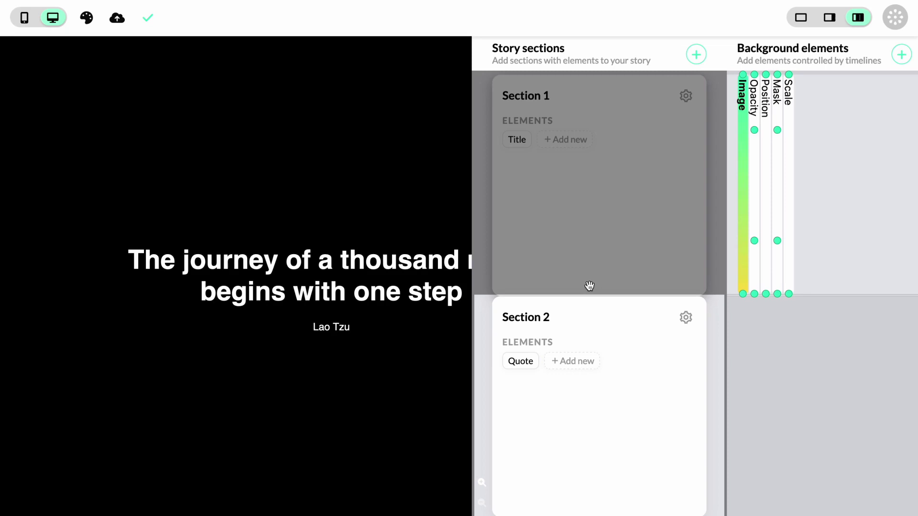
scroll(588, 287, up, 3)
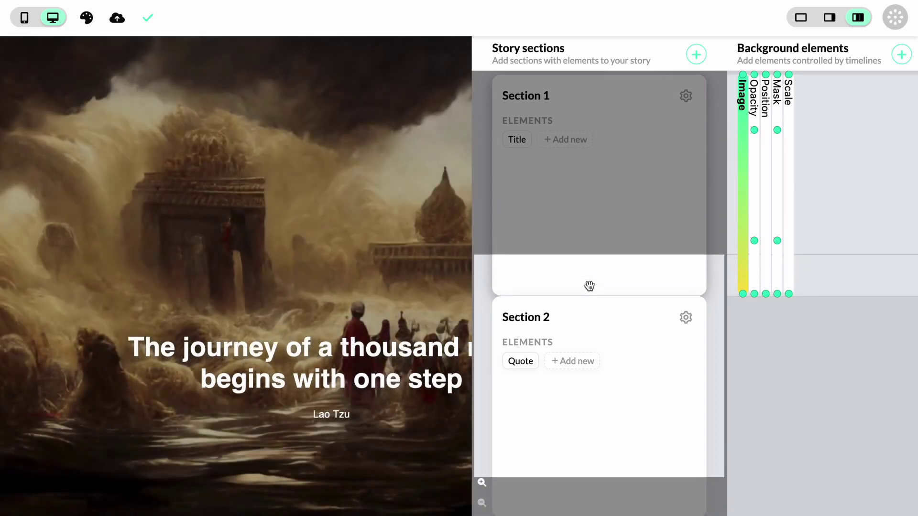
scroll(589, 288, up, 2)
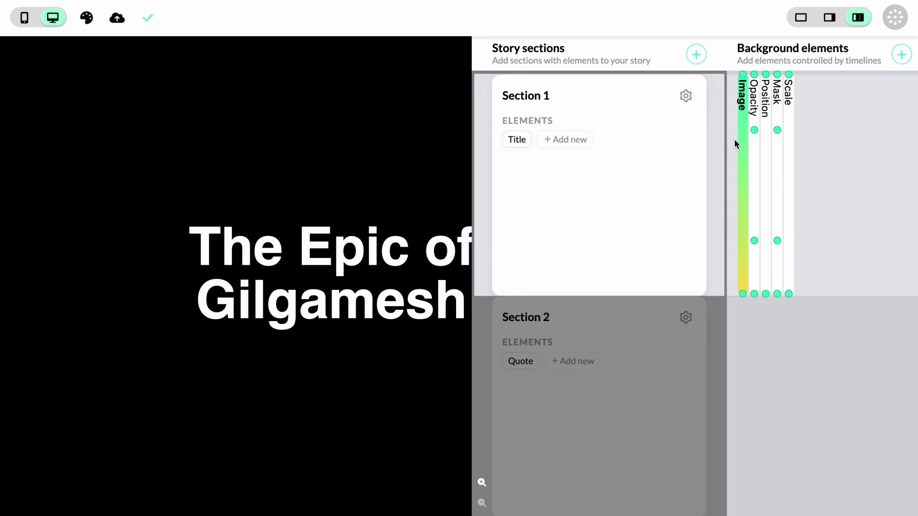
scroll(433, 250, down, 2)
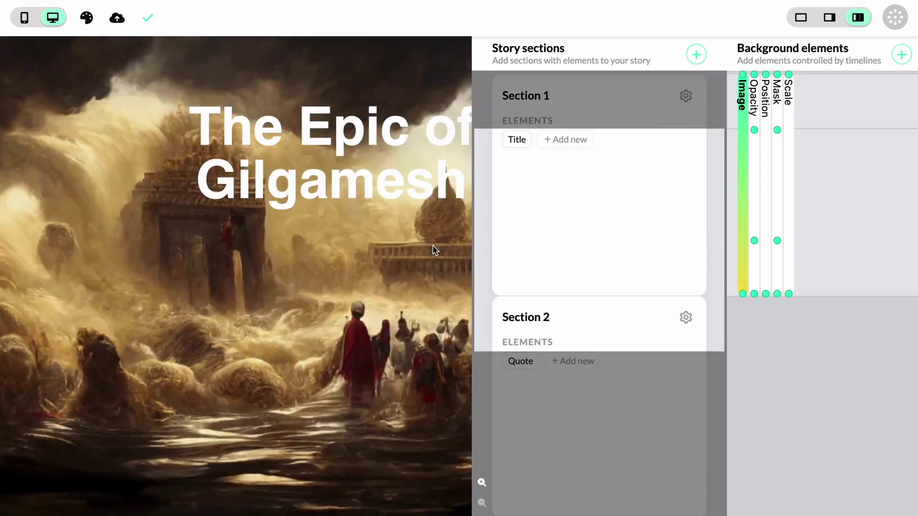
- Add a third section, extend the image through Section 2, and raise starting opacity to 1
click(697, 55)
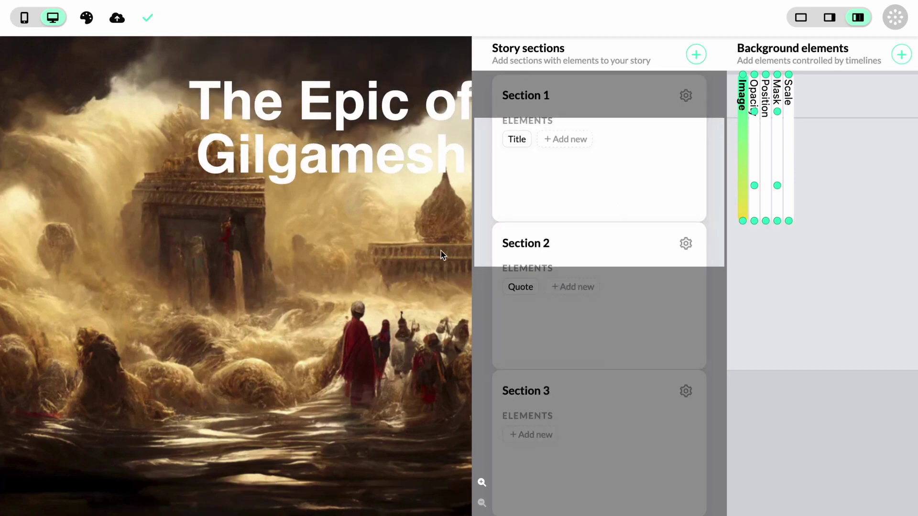
scroll(441, 255, up, 2)
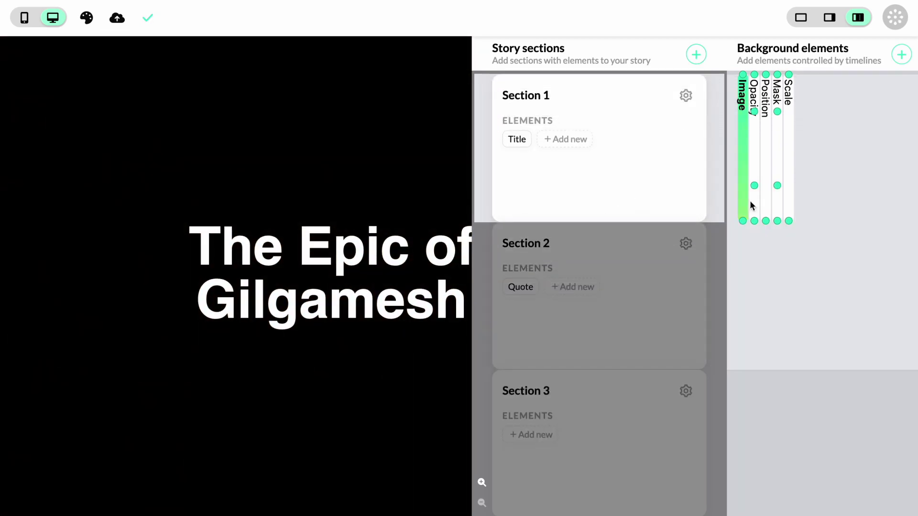
drag(743, 220, 744, 374)
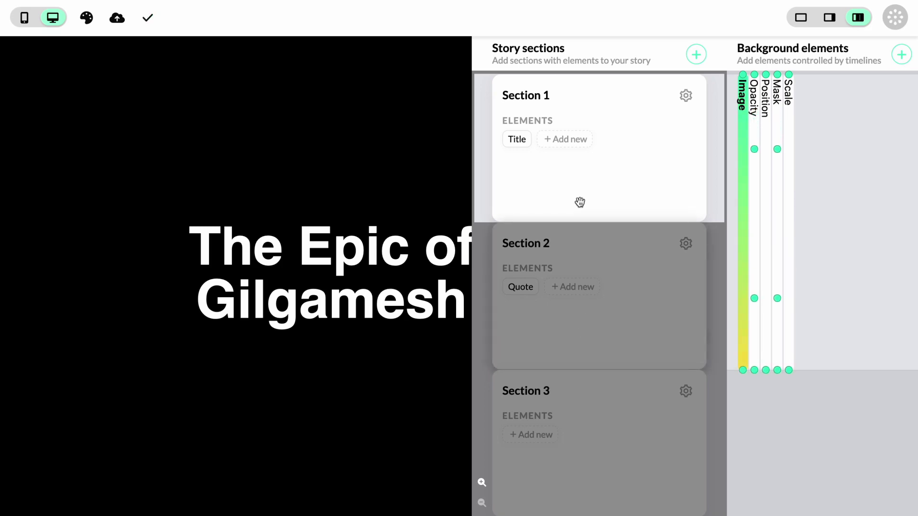
scroll(339, 312, down, 2)
scroll(335, 291, down, 3)
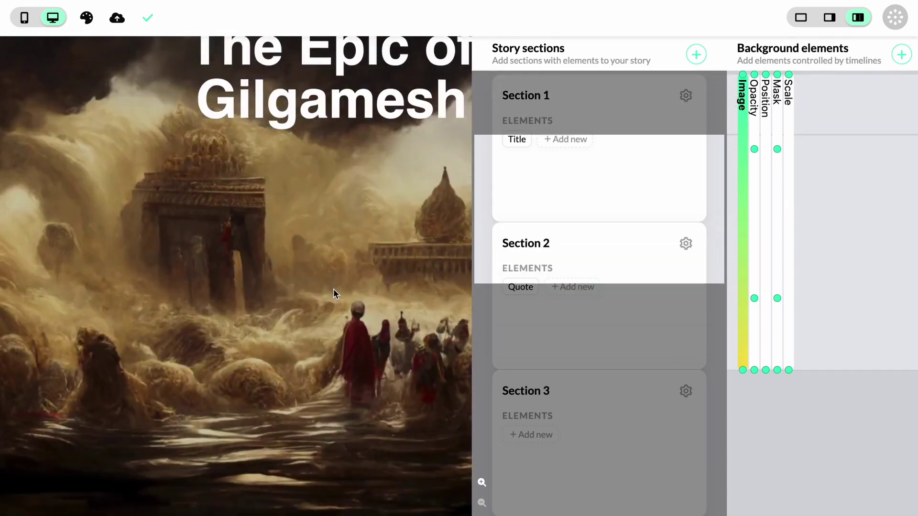
scroll(334, 292, down, 3)
scroll(335, 292, down, 2)
scroll(334, 288, down, 3)
scroll(334, 288, down, 2)
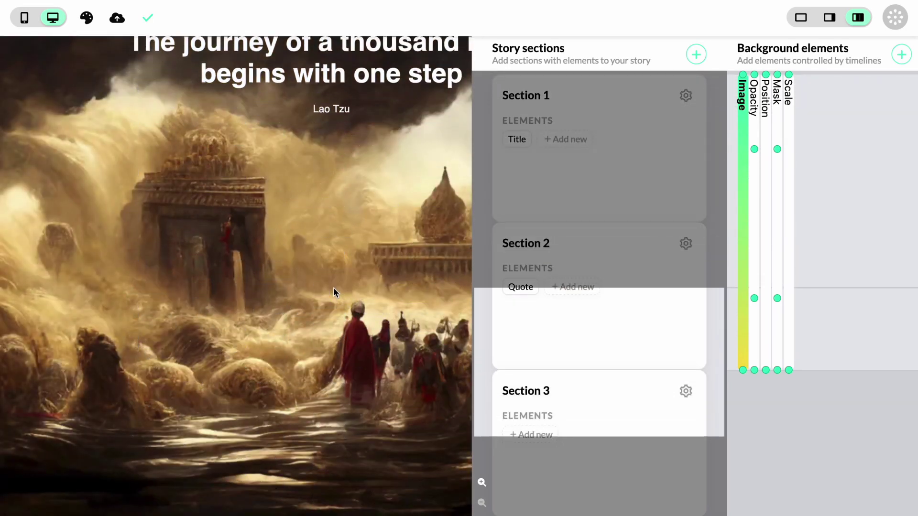
scroll(333, 286, up, 4)
scroll(334, 287, up, 2)
scroll(334, 287, up, 2)
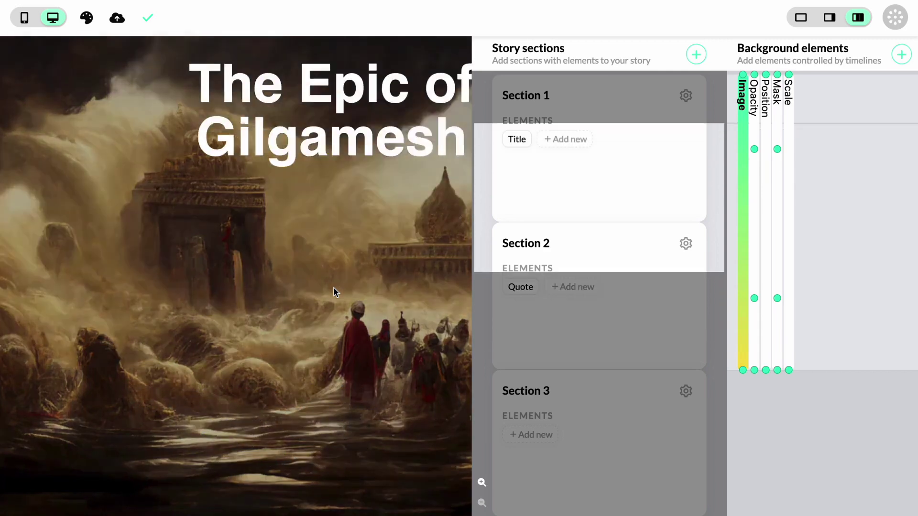
scroll(333, 287, up, 2)
scroll(334, 287, up, 1)
scroll(345, 294, up, 1)
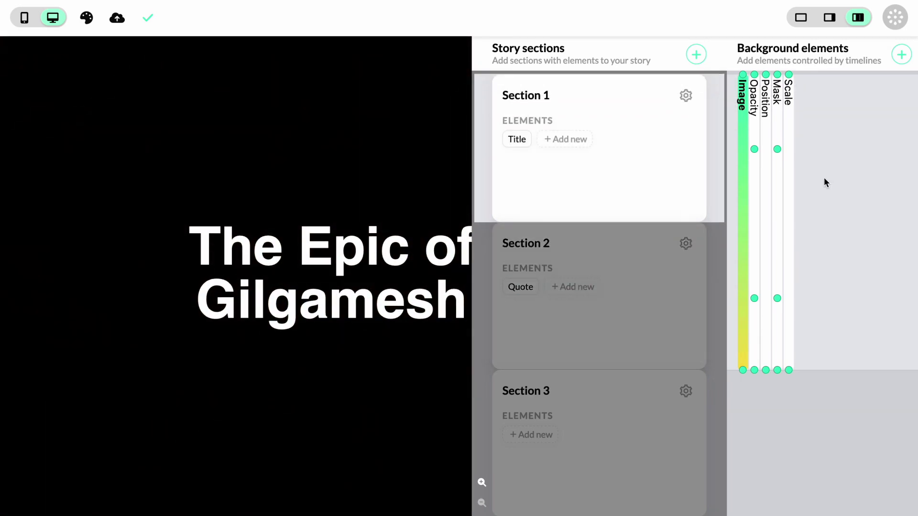
click(754, 77)
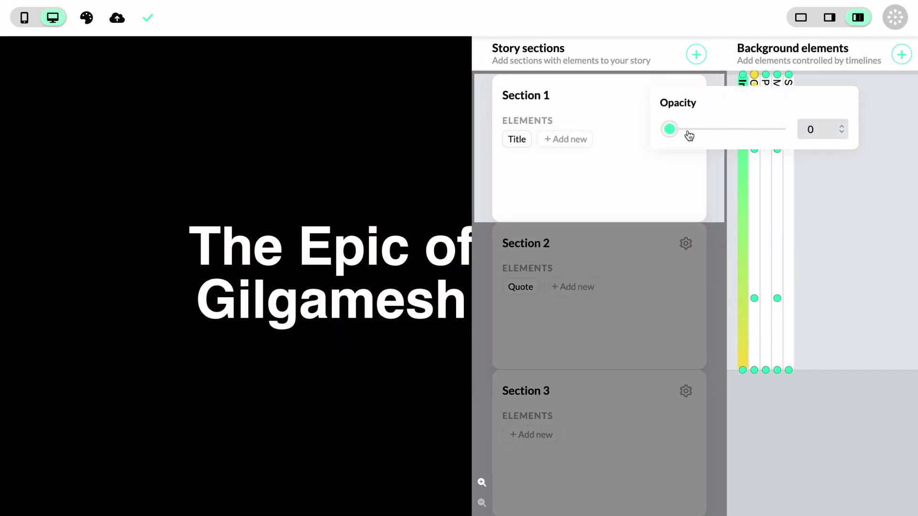
drag(671, 132, 787, 133)
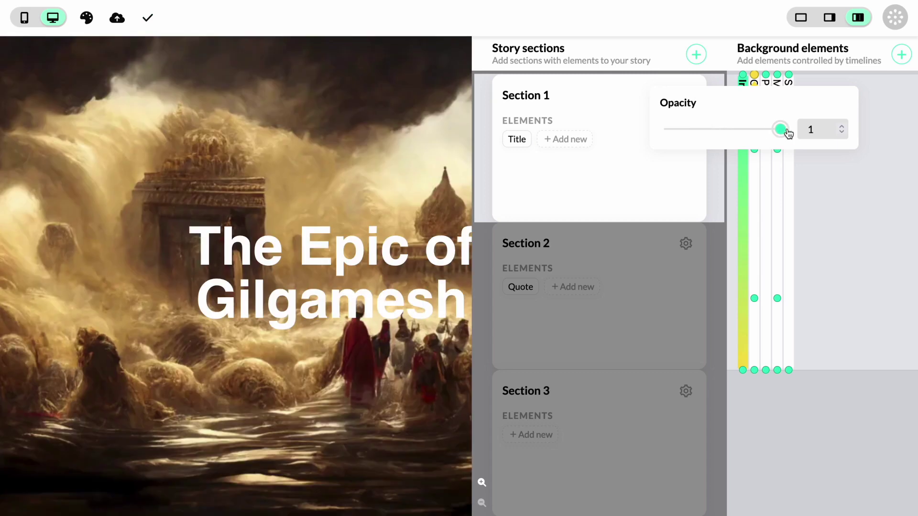
click(863, 255)
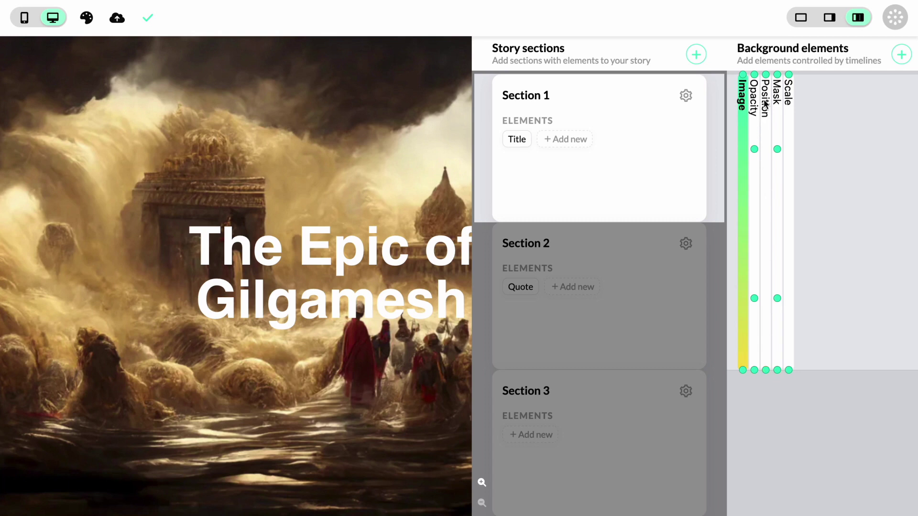
- Leave the starting Position unchanged and push the ending Vertical position to 100
click(766, 76)
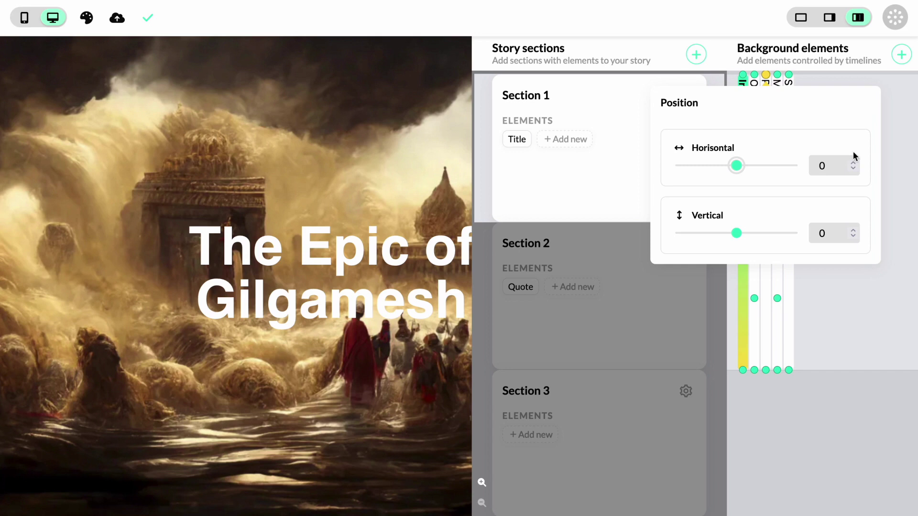
click(843, 350)
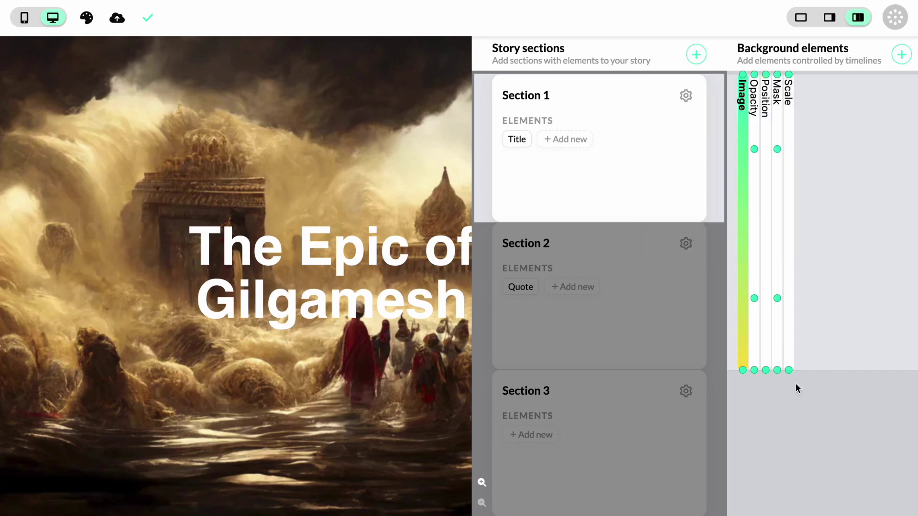
click(766, 370)
drag(739, 331, 797, 331)
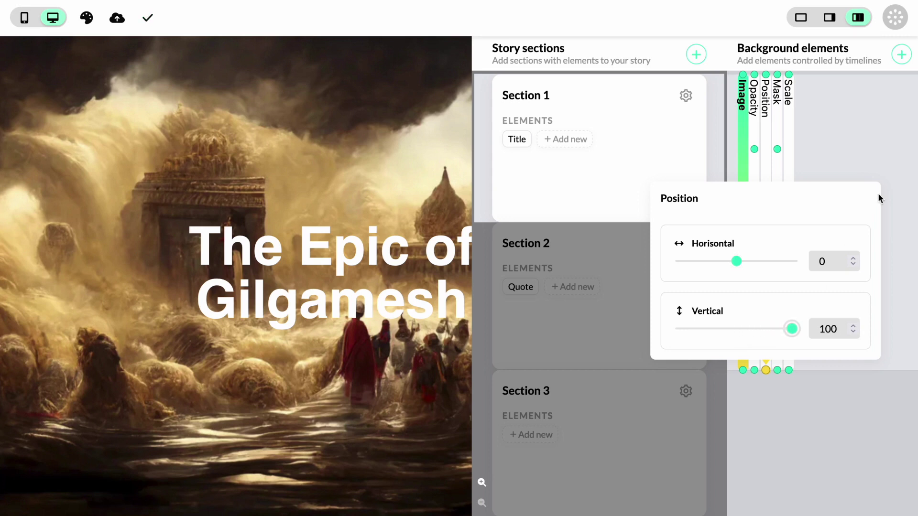
click(889, 143)
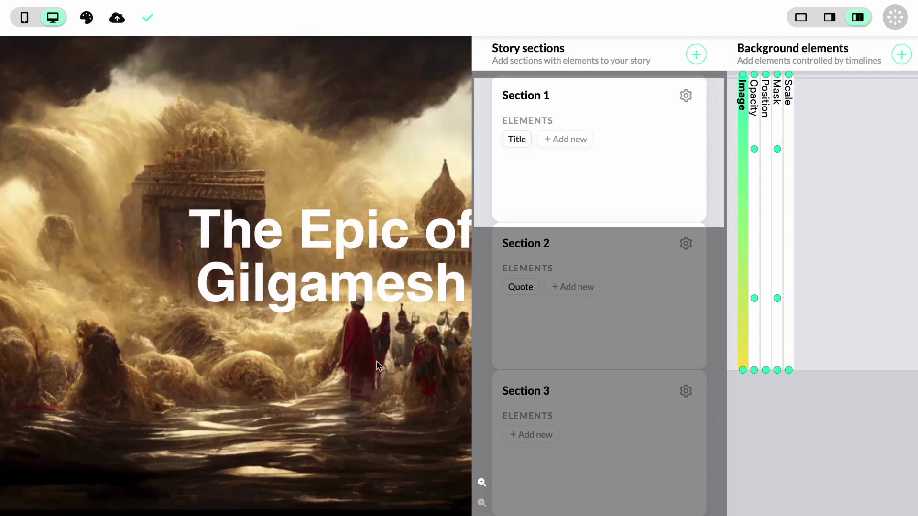
scroll(378, 367, down, 3)
scroll(378, 364, down, 3)
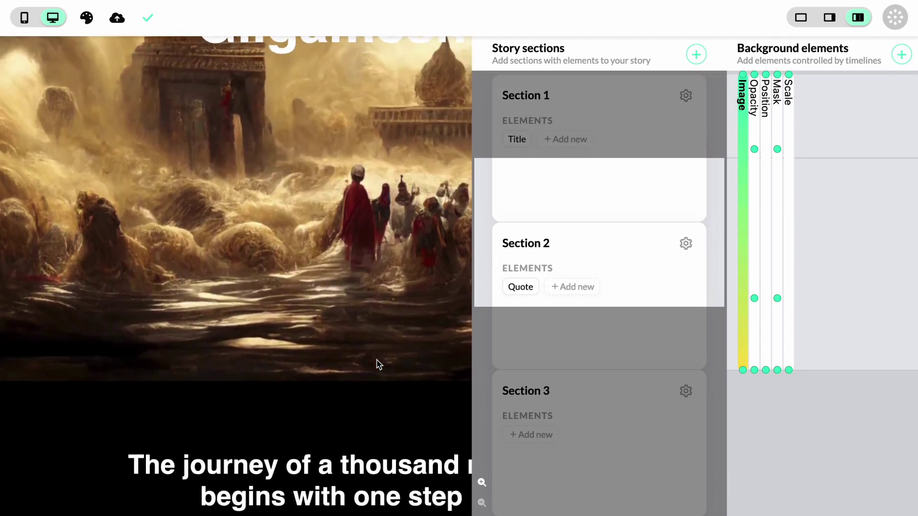
scroll(377, 365, down, 3)
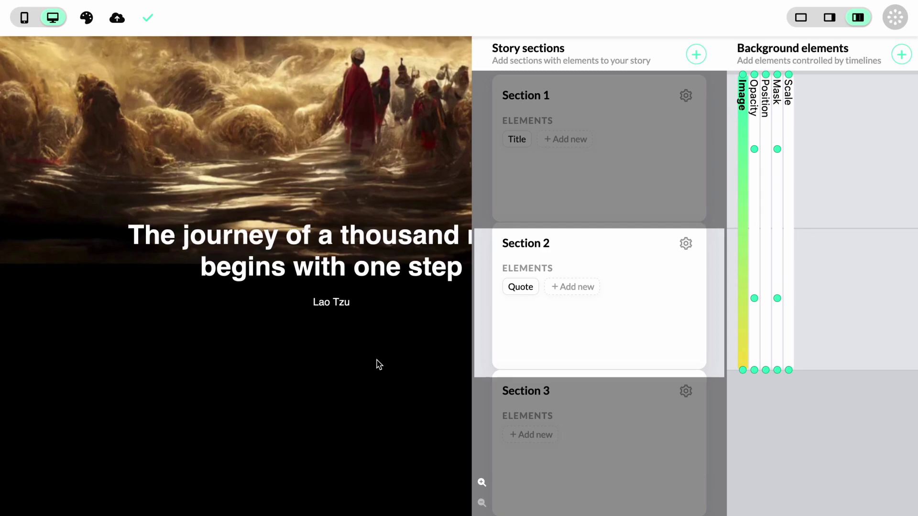
scroll(375, 364, up, 3)
scroll(377, 365, up, 3)
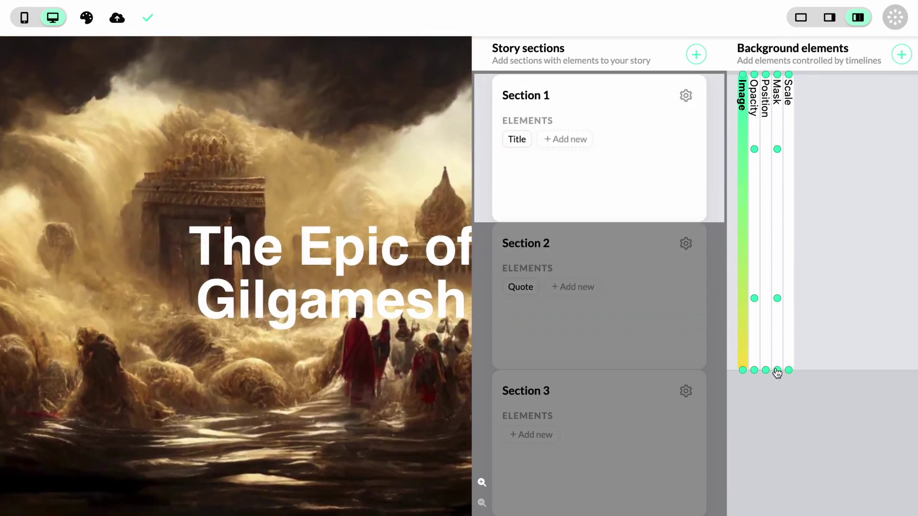
- Lower the ending Vertical position from 100 to 39
click(766, 371)
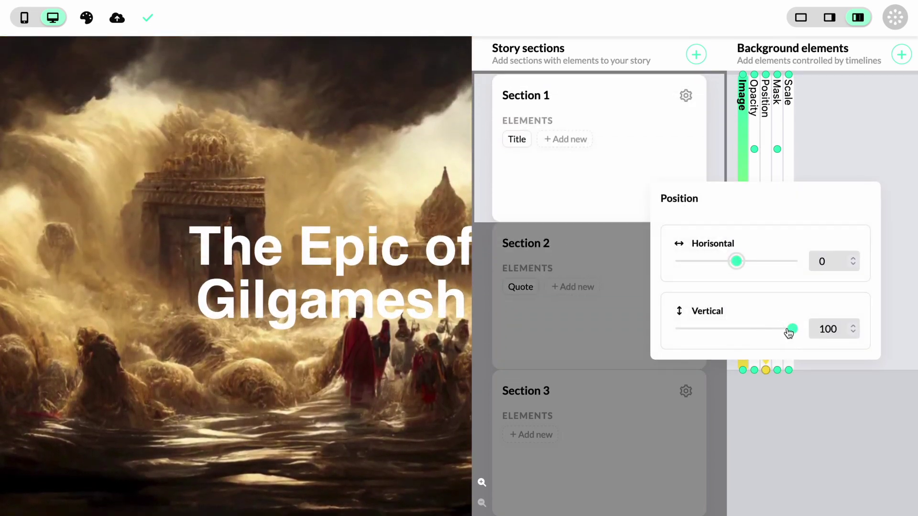
drag(789, 332, 759, 334)
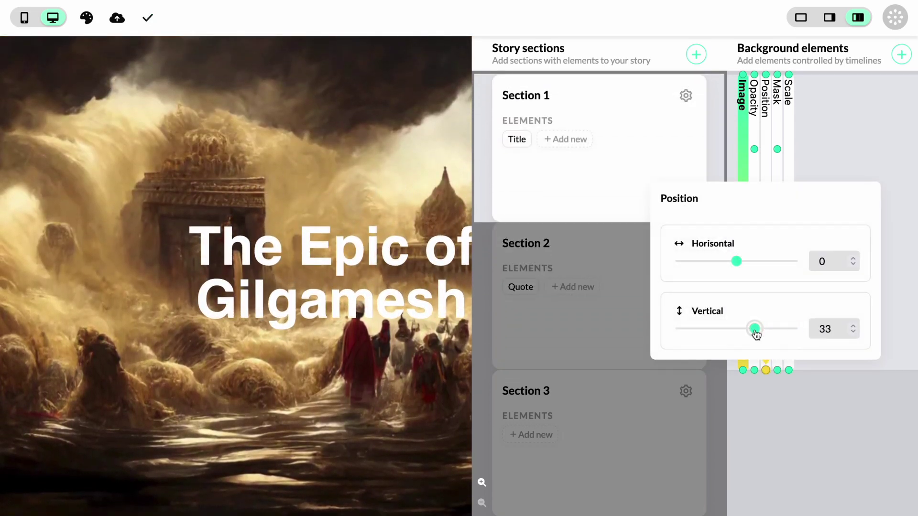
click(783, 438)
scroll(375, 316, down, 5)
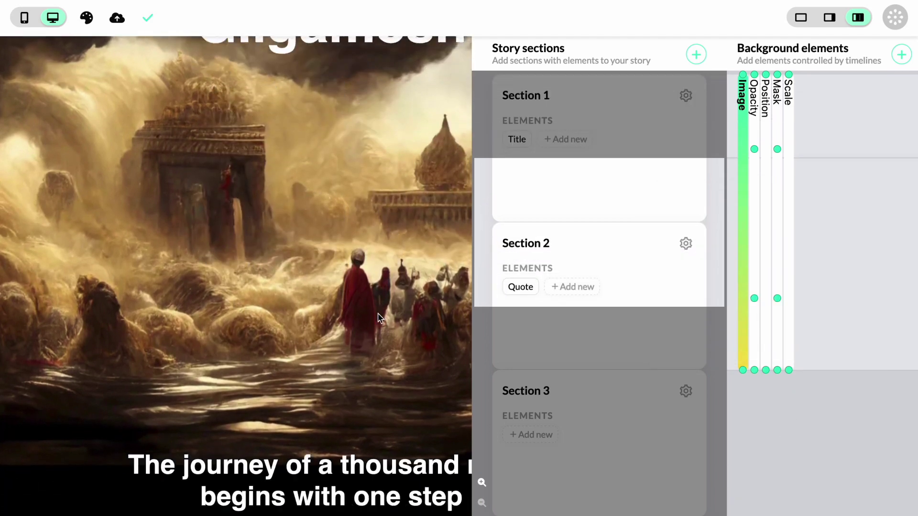
scroll(380, 318, down, 3)
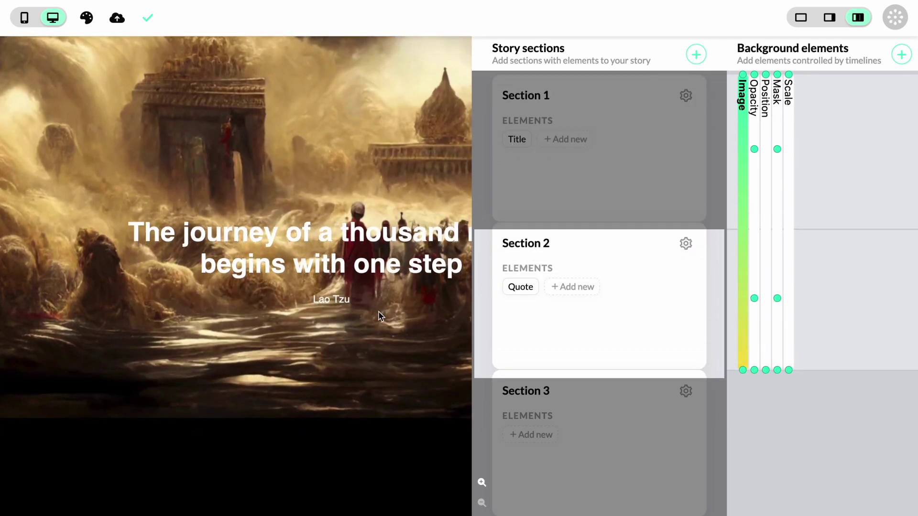
scroll(377, 312, up, 8)
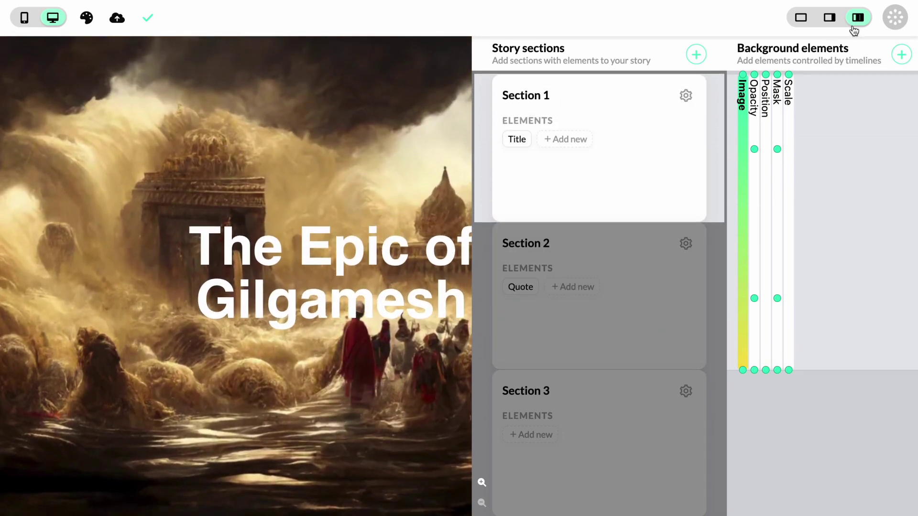
- Switch to the full-width preview and scroll through the title and quote
click(801, 18)
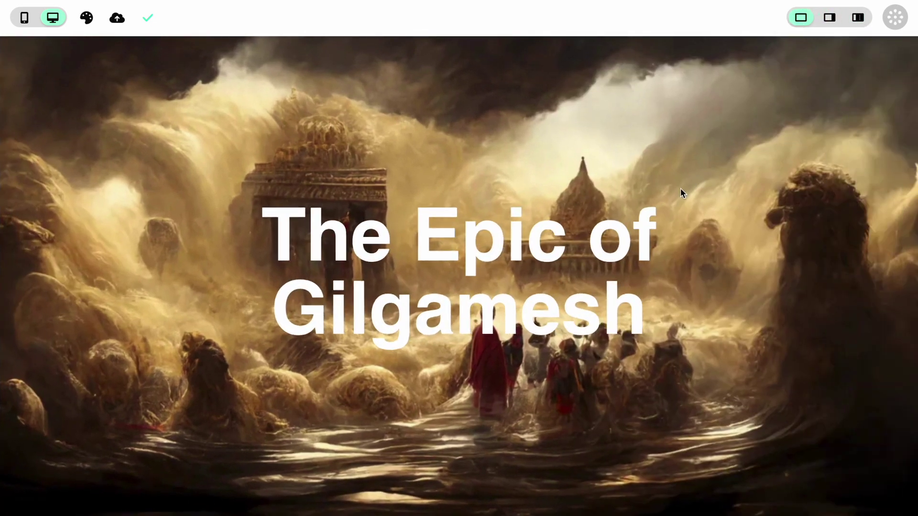
scroll(620, 344, down, 1)
scroll(621, 344, down, 3)
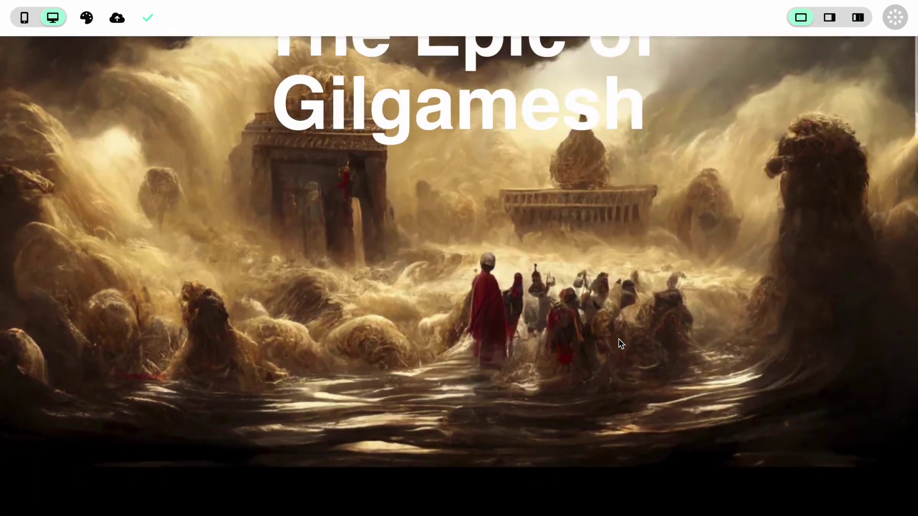
scroll(620, 344, down, 3)
scroll(620, 344, down, 3)
scroll(621, 344, up, 2)
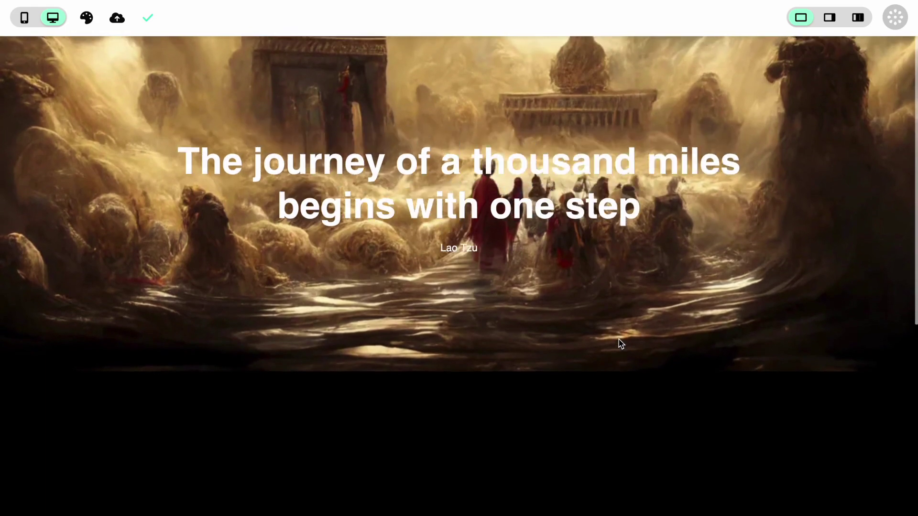
scroll(621, 344, up, 3)
scroll(620, 344, up, 3)
scroll(620, 345, up, 1)
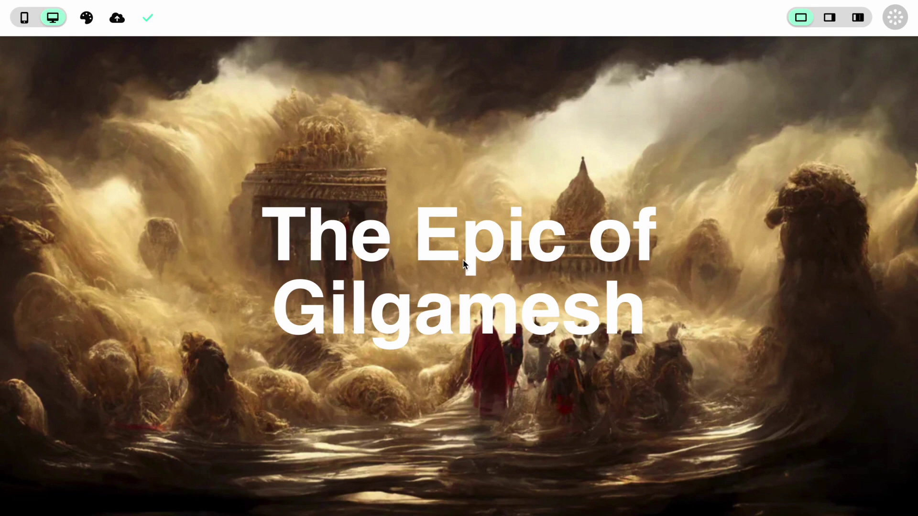
- Publish the story online, then close the dialog showing the share link and embed code
click(117, 20)
click(118, 22)
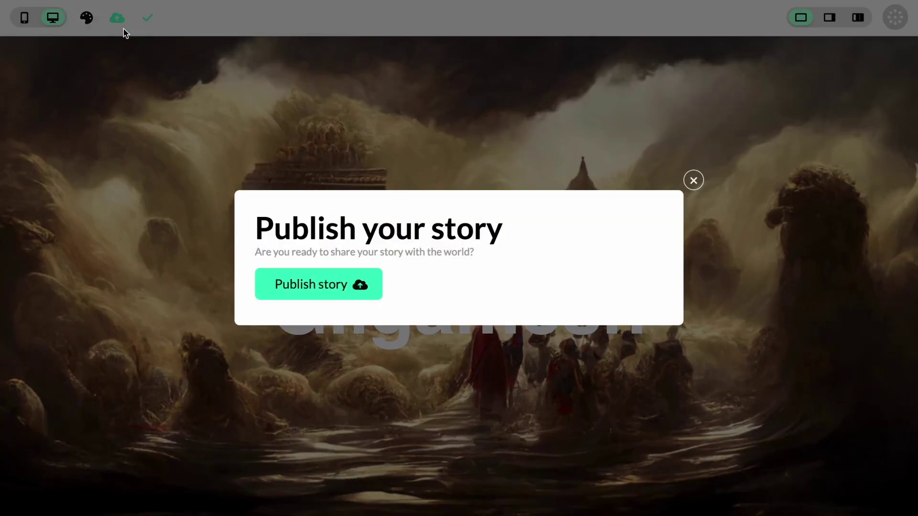
click(367, 289)
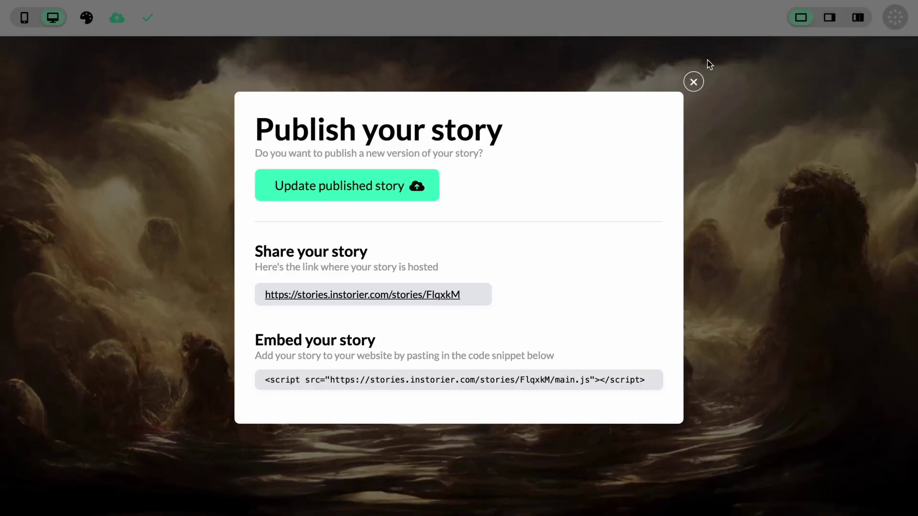
click(562, 45)
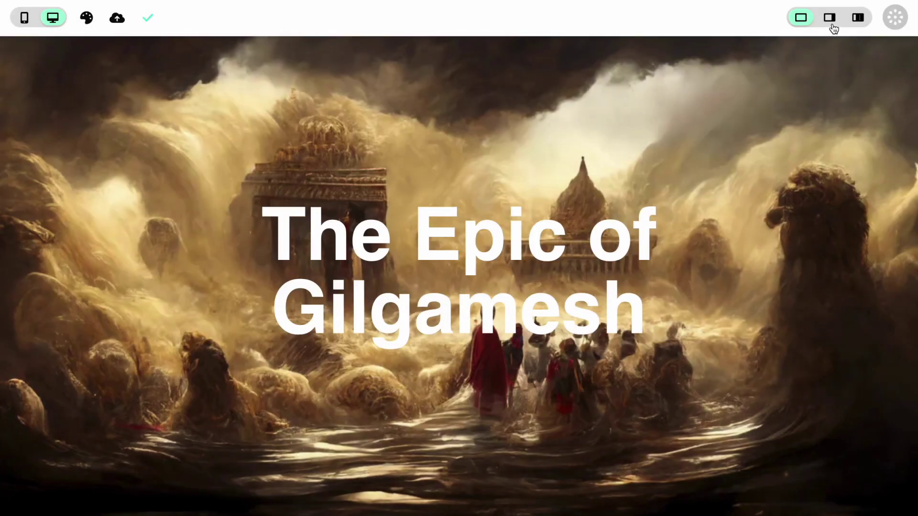
- Bring back the story sections beside the preview, then go to the Demo site's All stories list
click(831, 20)
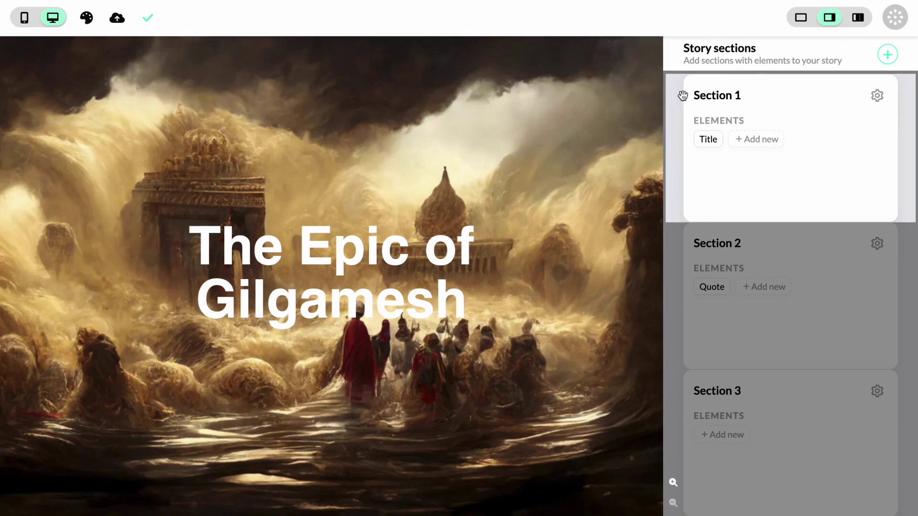
click(905, 19)
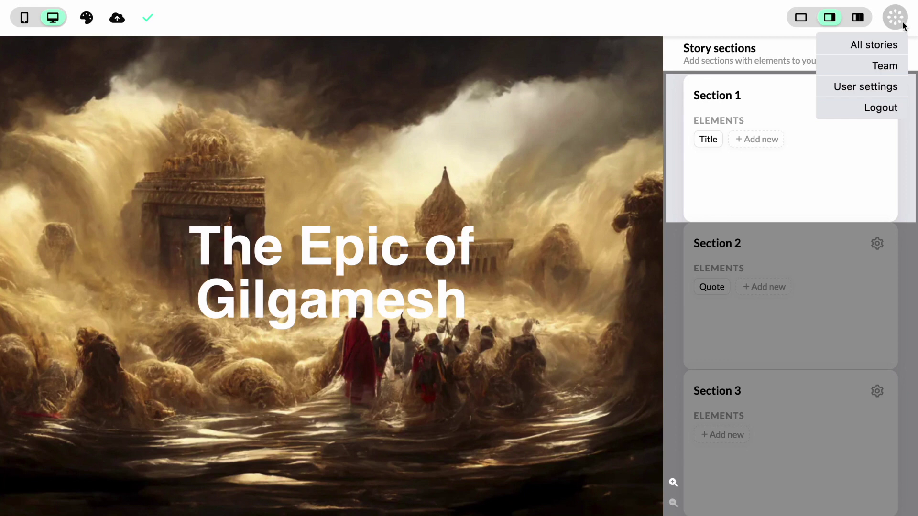
click(890, 44)
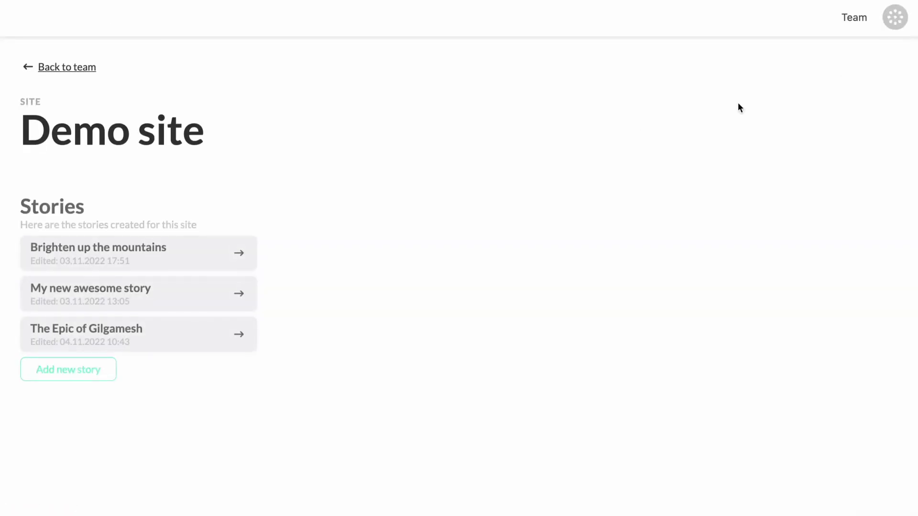